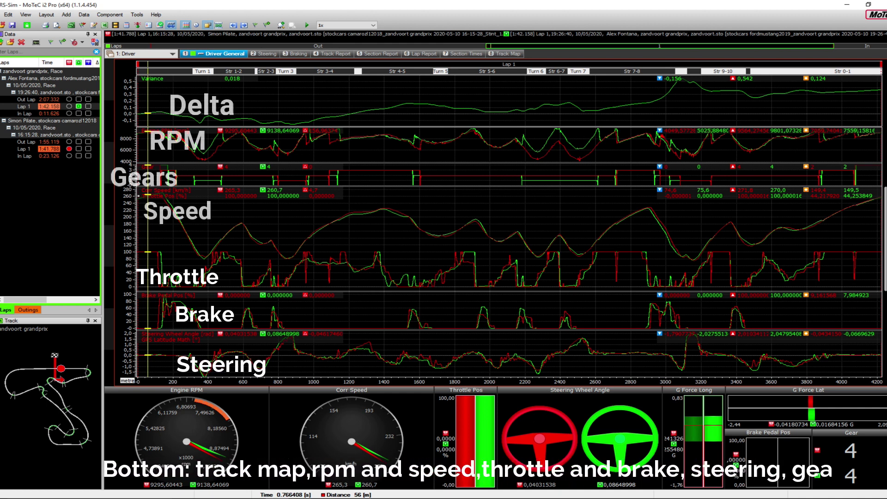
Step: Compare the two laps' speed, gear, throttle, brake and steering traces at Turn 1 and around Turns 6 and 7
left_click(209, 231)
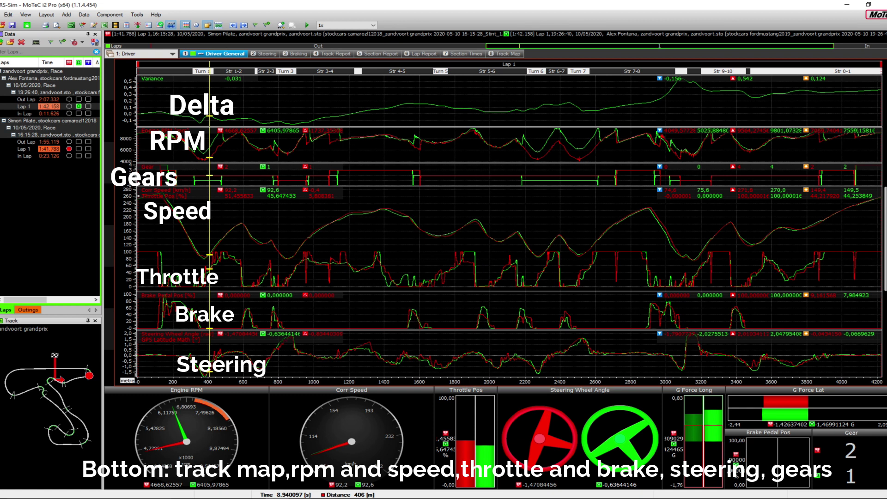
left_click(561, 222)
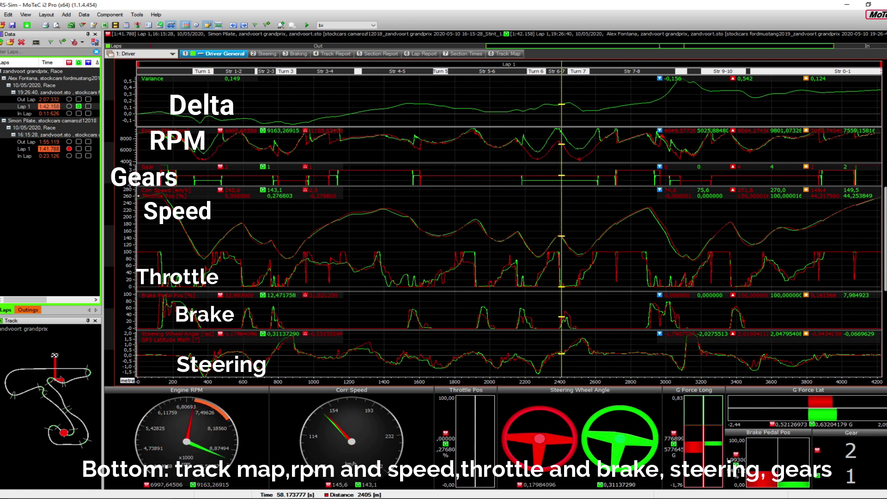
left_click(533, 222)
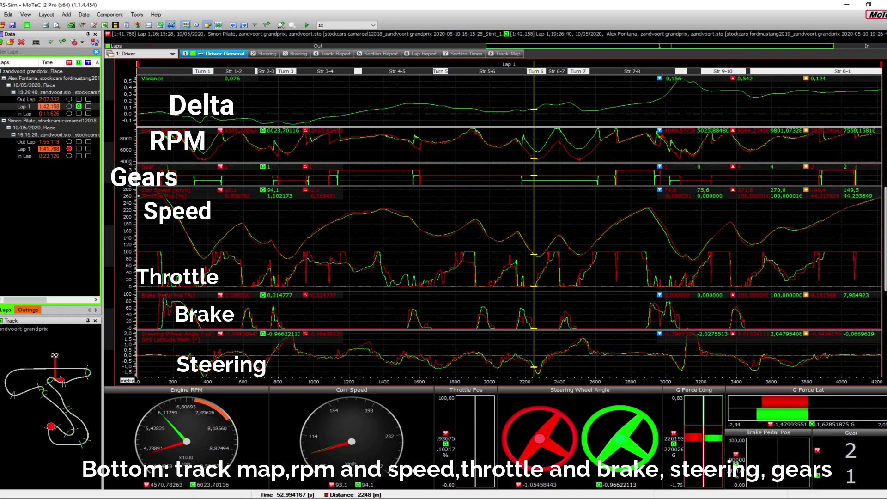
left_click(589, 222)
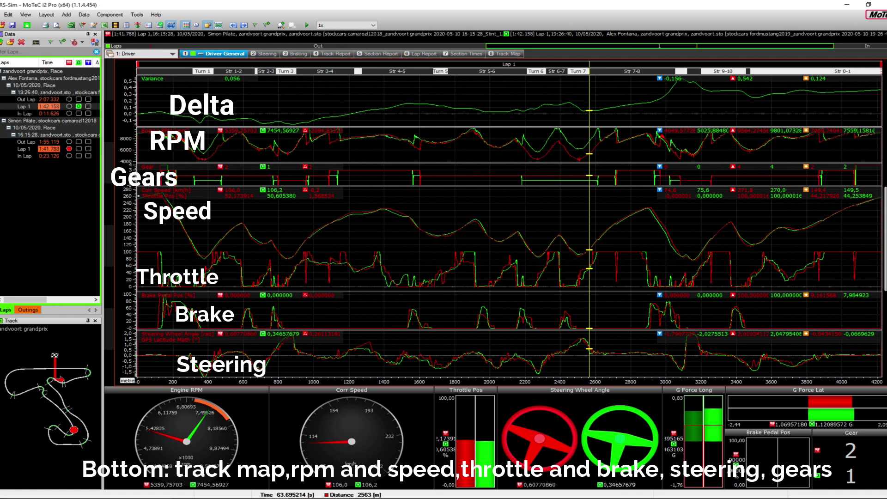
left_click(484, 222)
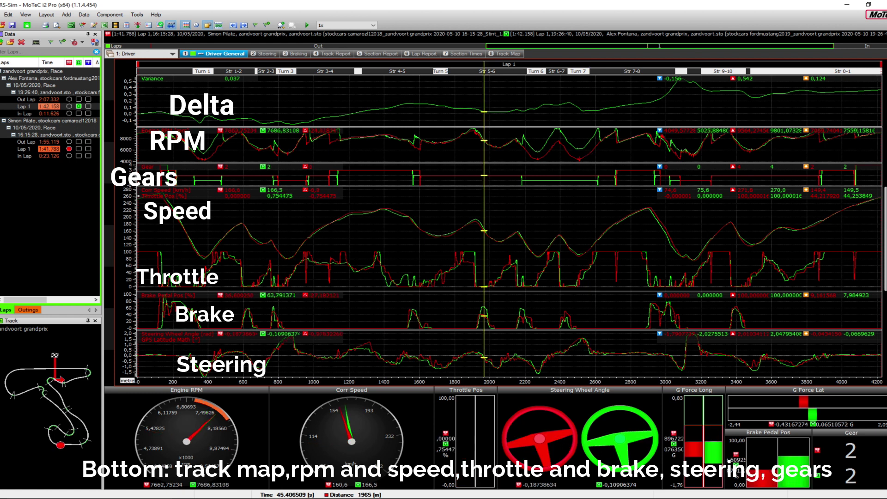
left_click(520, 221)
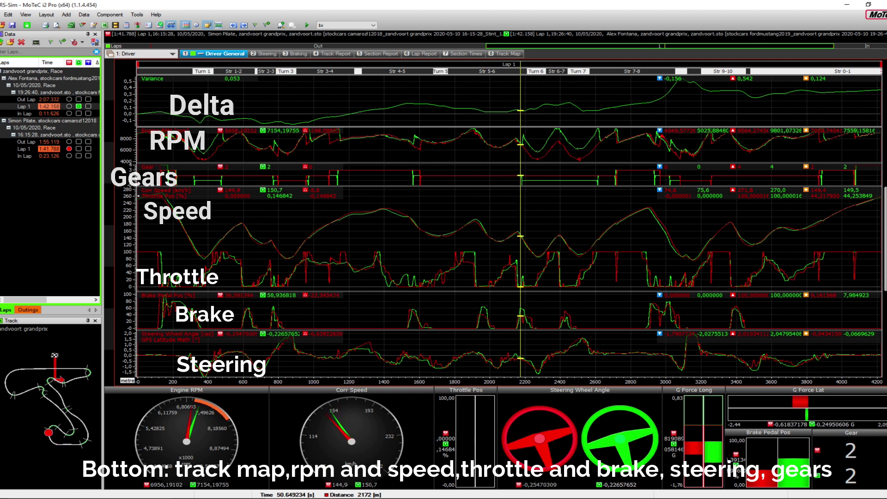
left_click(532, 222)
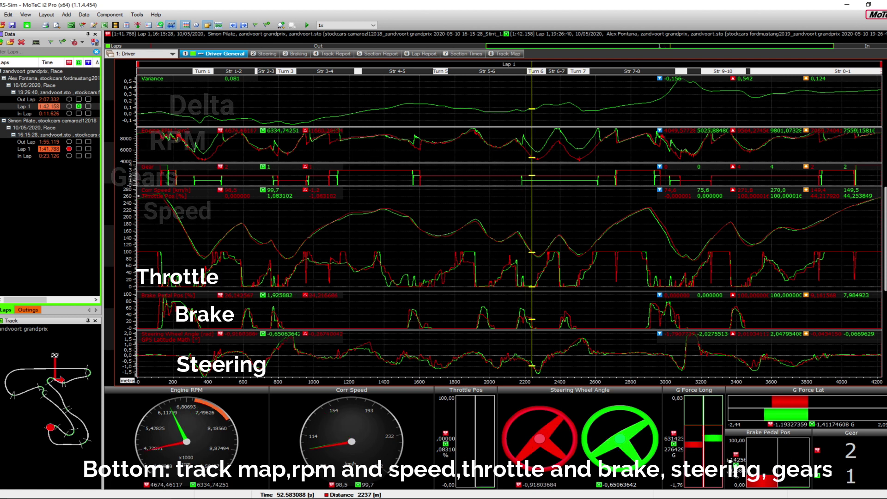
Step: Scrub the lap cursor from Turn 1 past Turn 6 to the end of Str 7-8 to compare both laps
left_click(206, 222)
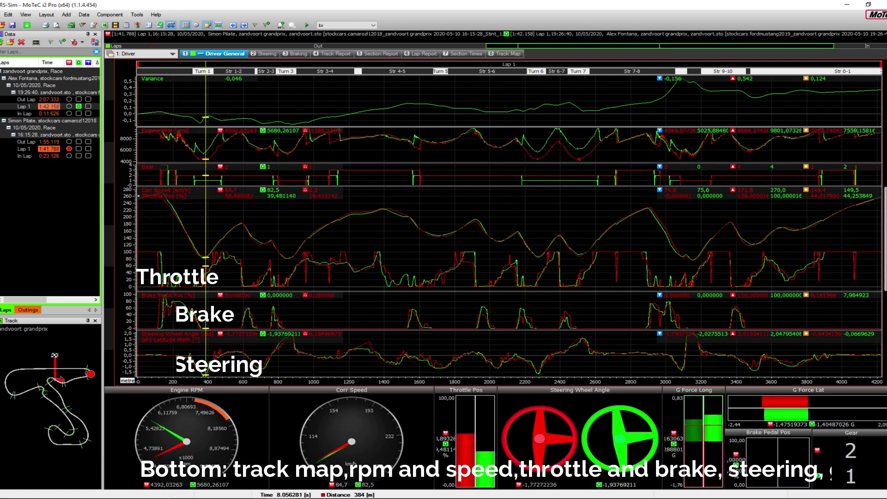
left_click(468, 222)
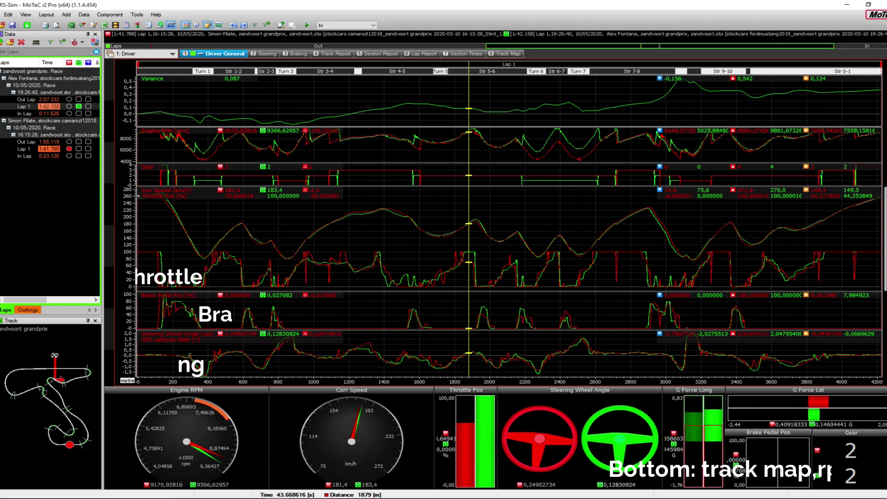
left_click(208, 222)
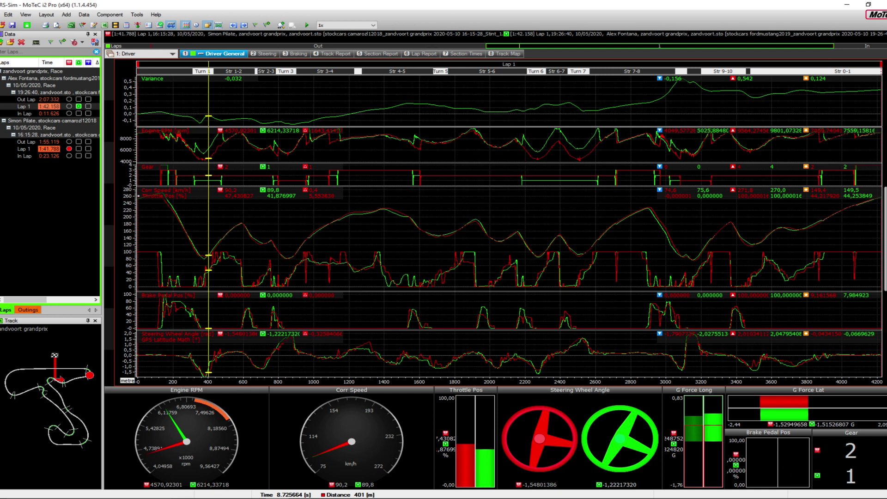
left_click_drag(208, 222, 547, 222)
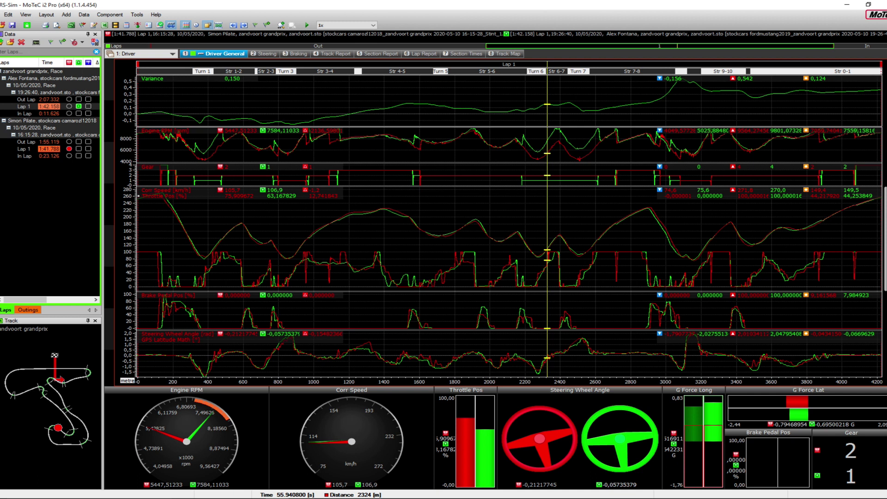
mouse_move(547, 226)
left_mouse_down()
mouse_move(206, 226)
mouse_move(653, 226)
left_mouse_up()
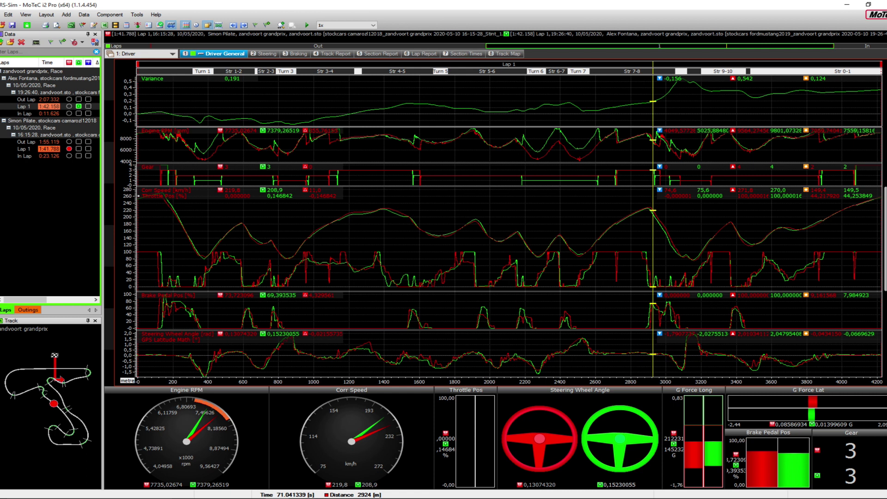
Step: Compare the two laps' traces at Turn 3, Turn 5 and Str 6-7
mouse_move(153, 221)
left_mouse_down()
mouse_move(138, 221)
mouse_move(331, 222)
mouse_move(300, 221)
left_mouse_up()
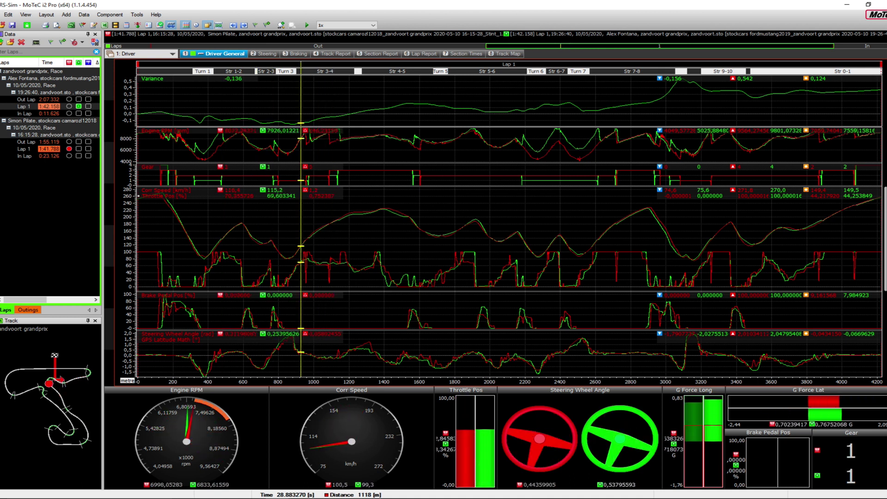
key("Left")
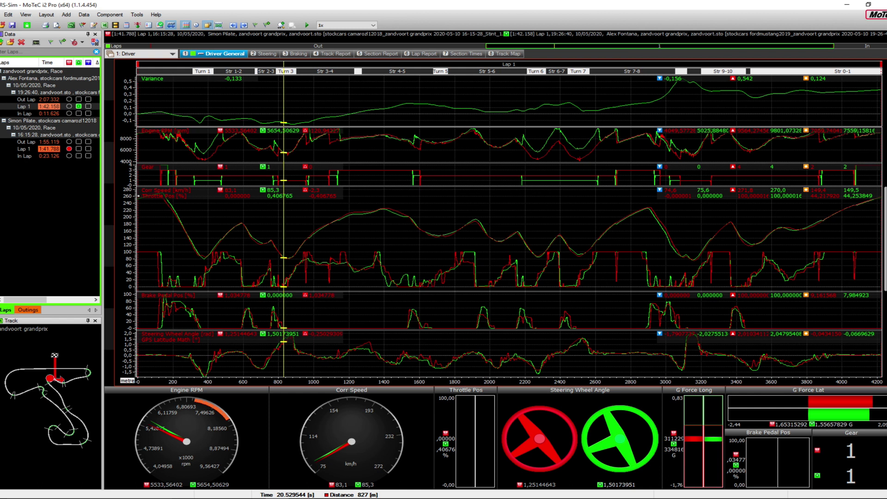
key("Right")
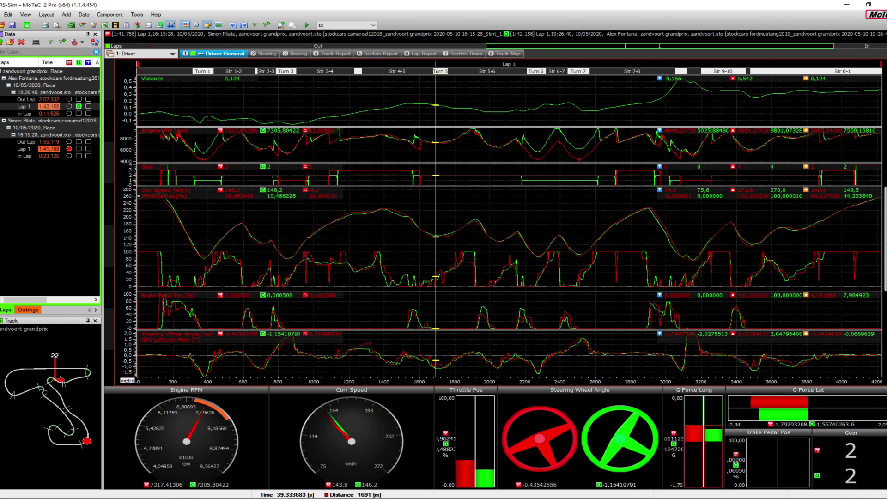
key("Right")
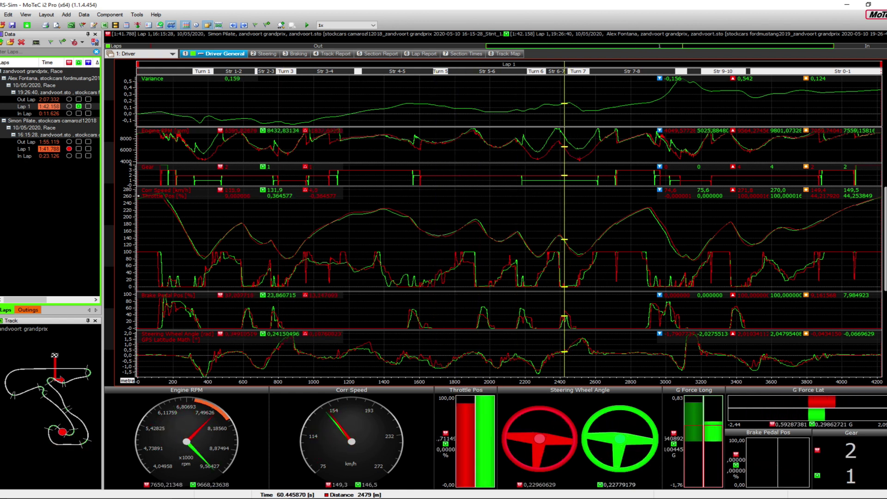
key("Left")
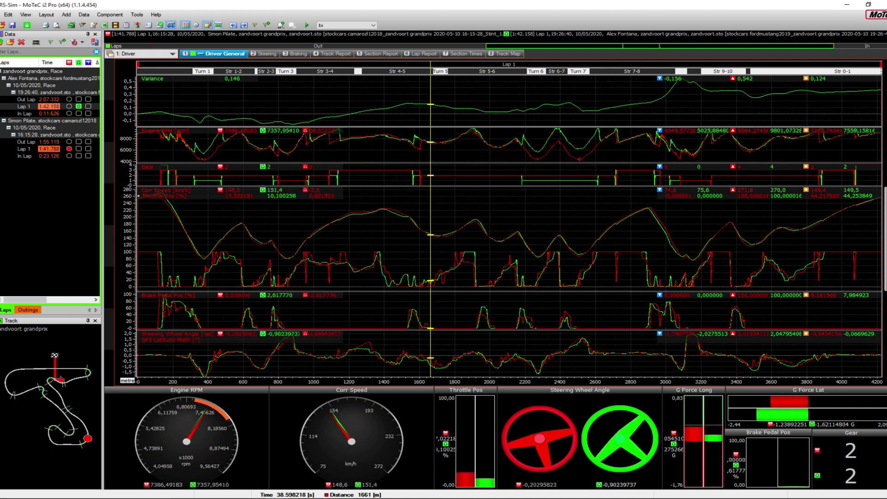
Step: Examine both laps from Turn 5 to the corner after Str 7-8, then return the cursor to the end of Str 3-4
left_click_drag(430, 231, 749, 231)
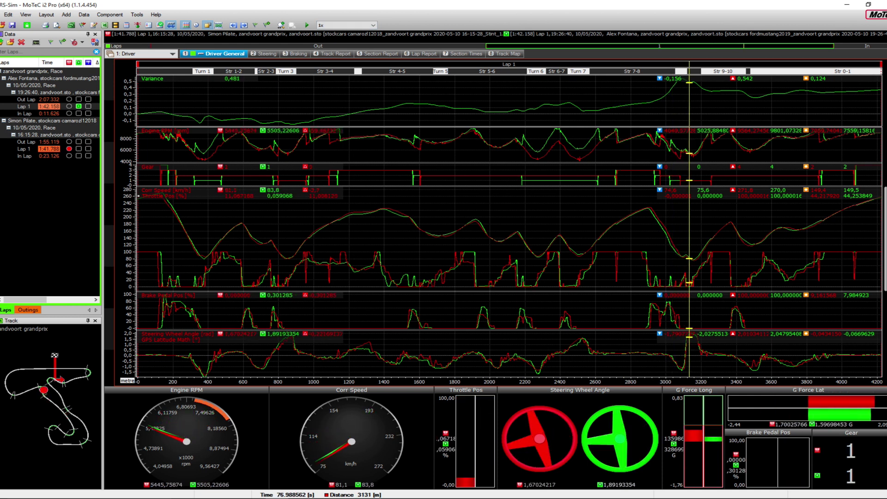
key("Left")
key("Left")
key("Left")
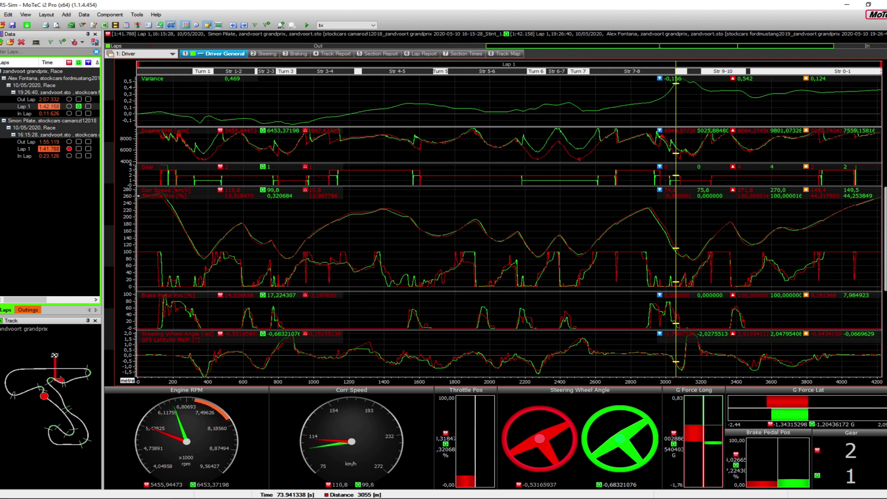
left_click_drag(676, 222, 356, 222)
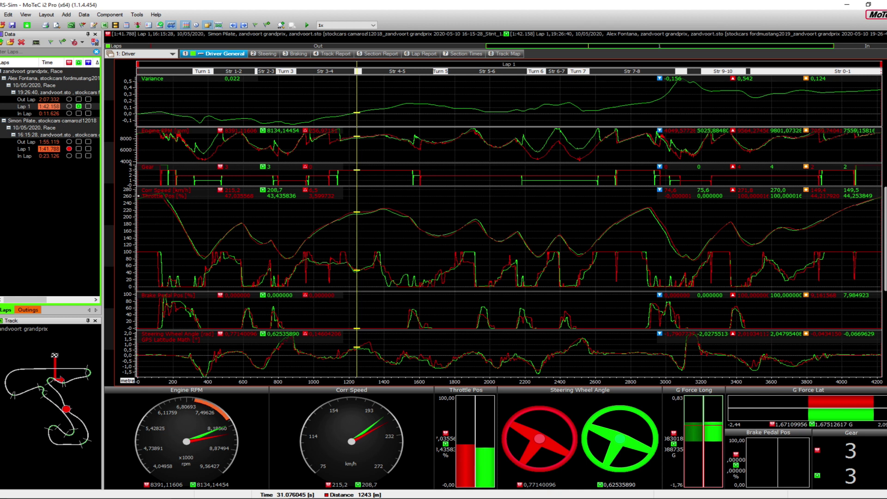
Step: Zoom the traces in on the first half of the lap, from the start line to Turn 6
left_click(156, 227)
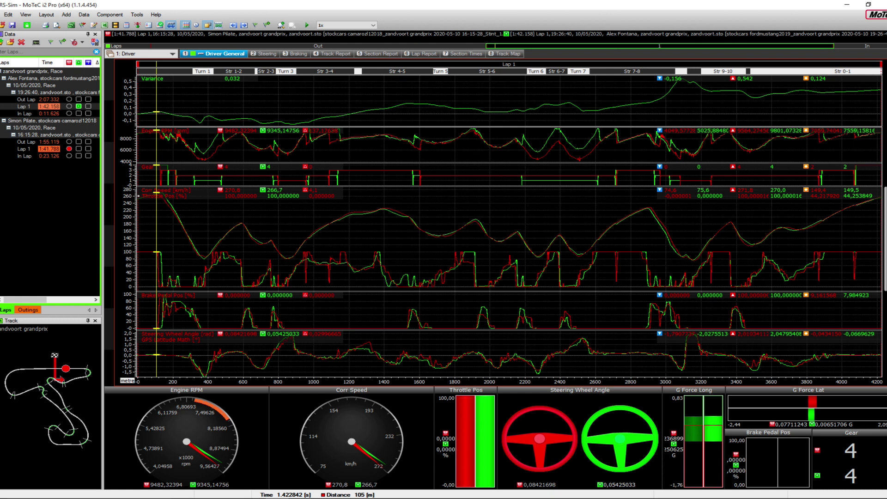
key("Up")
key("Up")
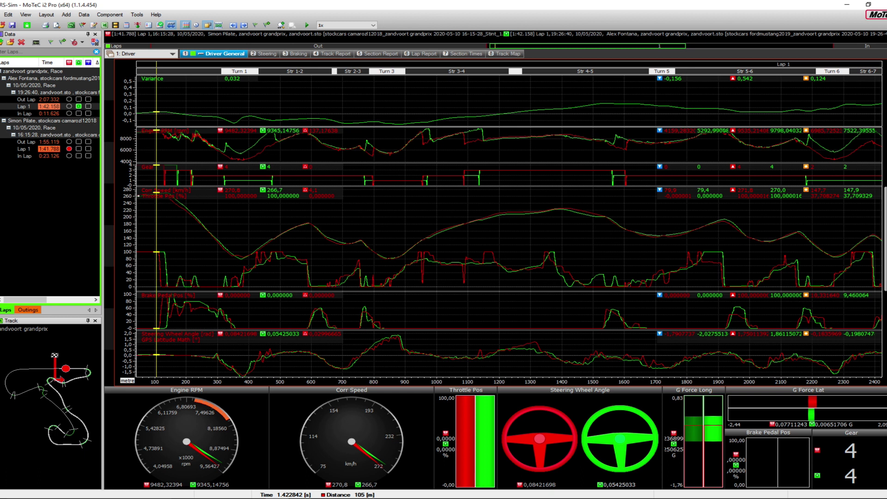
key("shift+Left")
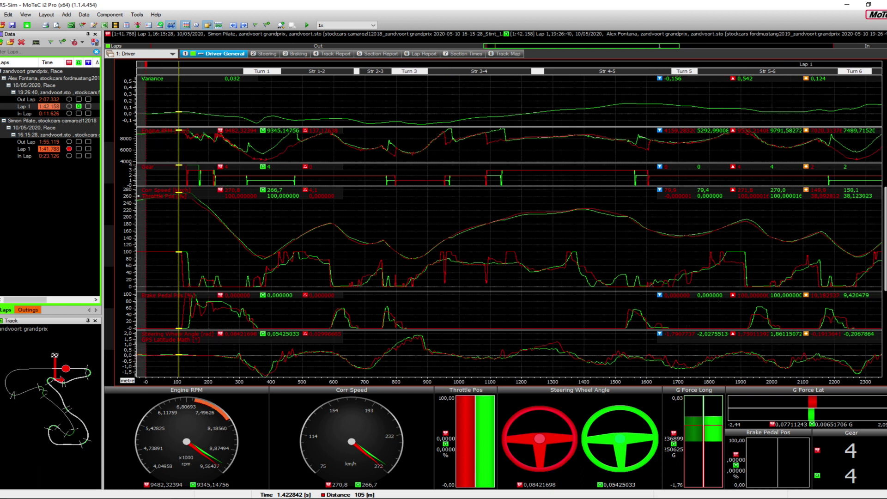
Step: Compare both laps' minimum speed, gear, throttle and steering at Turn 1, around 360 m
key("Left")
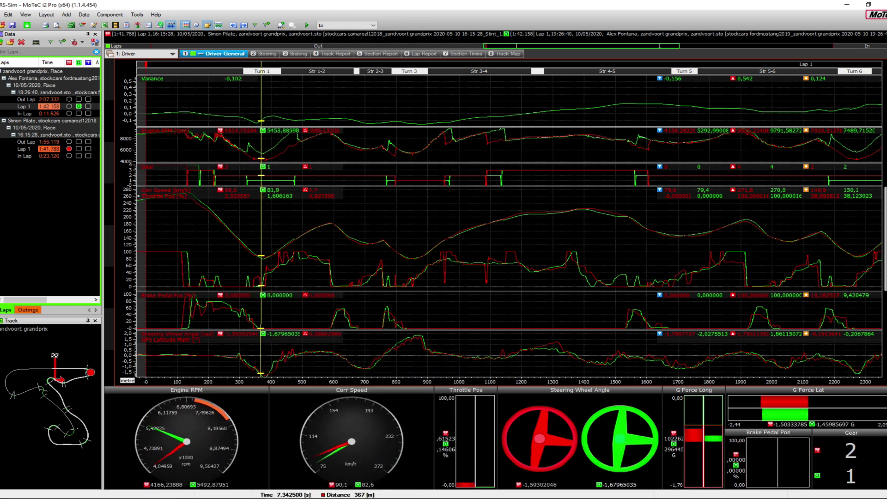
key("Left")
key("Left")
key("Left")
key("Left")
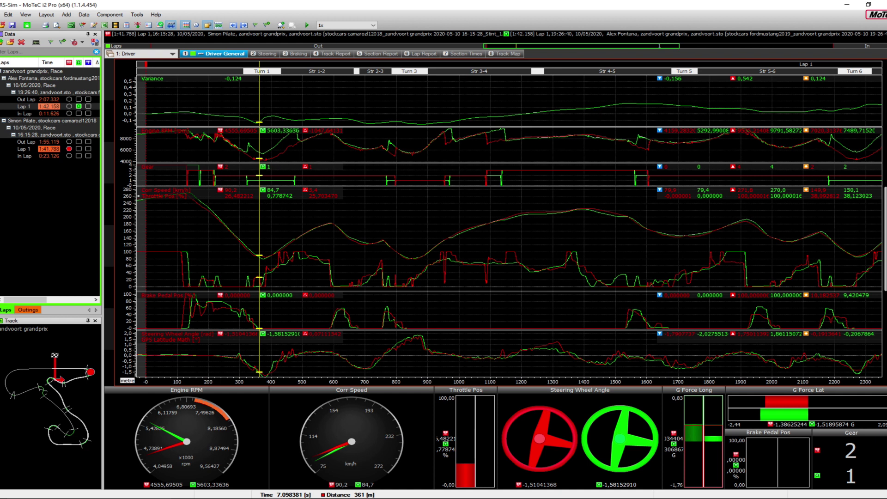
mouse_move(259, 227)
left_mouse_down()
mouse_move(220, 226)
mouse_move(260, 226)
left_mouse_up()
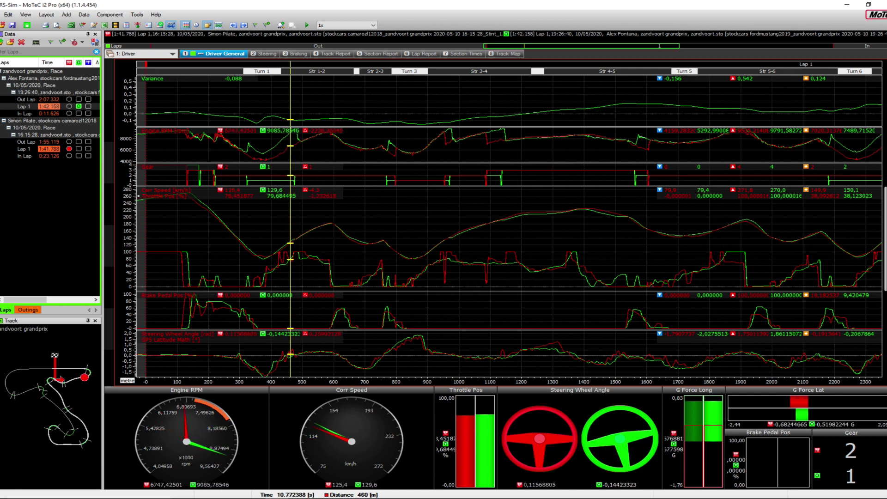
Step: Compare both laps from the Turn 1 exit at about 460 m to the Turn 3 braking zone at about 780 m
key("Left")
key("Left")
key("Left")
key("Left")
key("Left")
key("Right")
key("Right")
key("Right")
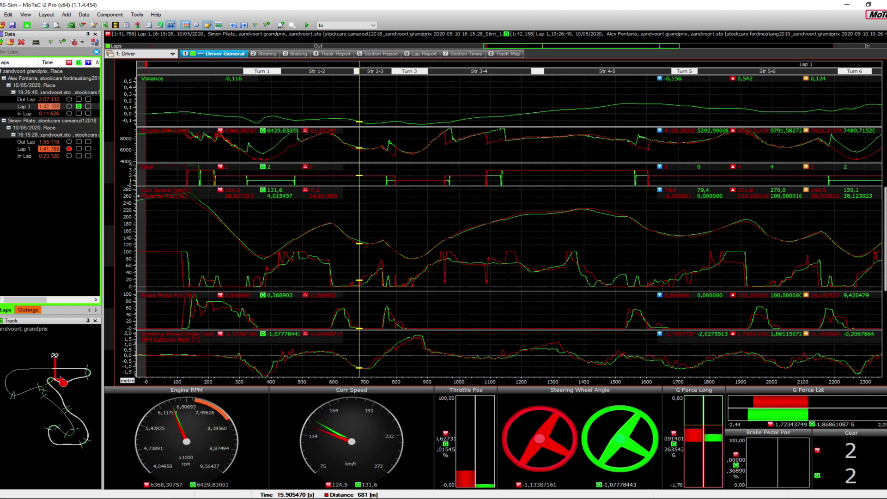
mouse_move(359, 231)
left_mouse_down()
mouse_move(410, 231)
mouse_move(391, 231)
left_mouse_up()
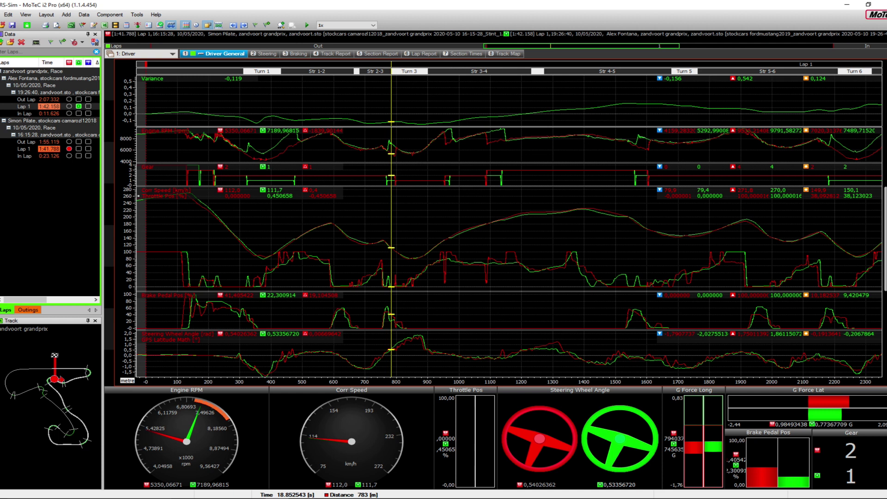
left_click_drag(391, 231, 386, 231)
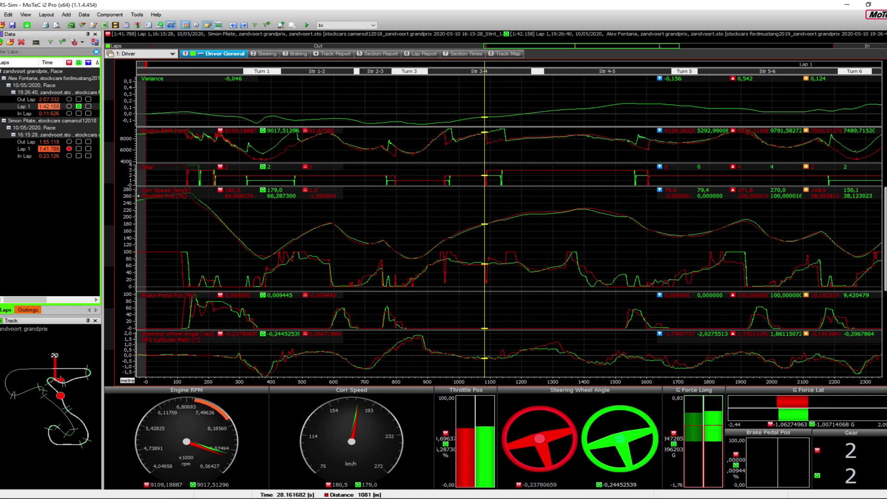
Step: Inspect both laps' throttle, RPM and gear traces at the Turn 3 exit, between about 910 and 990 m
left_click_drag(484, 224, 431, 224)
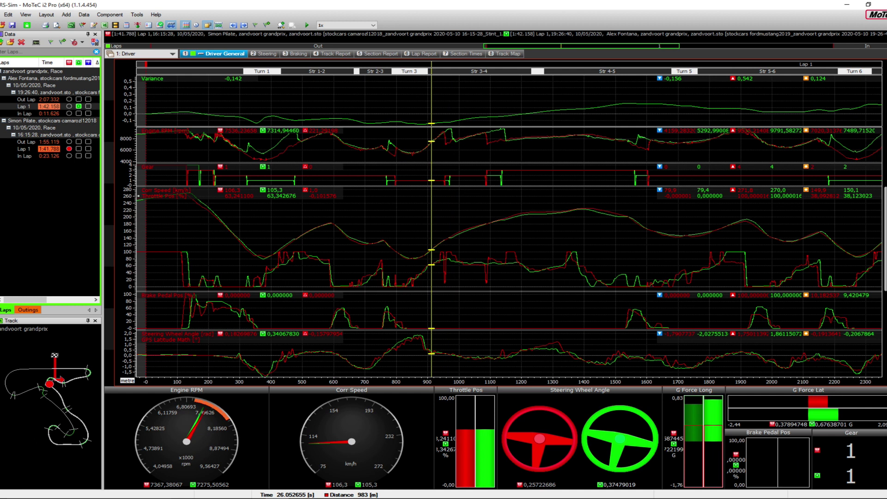
key("Right")
key("Right")
key("Right")
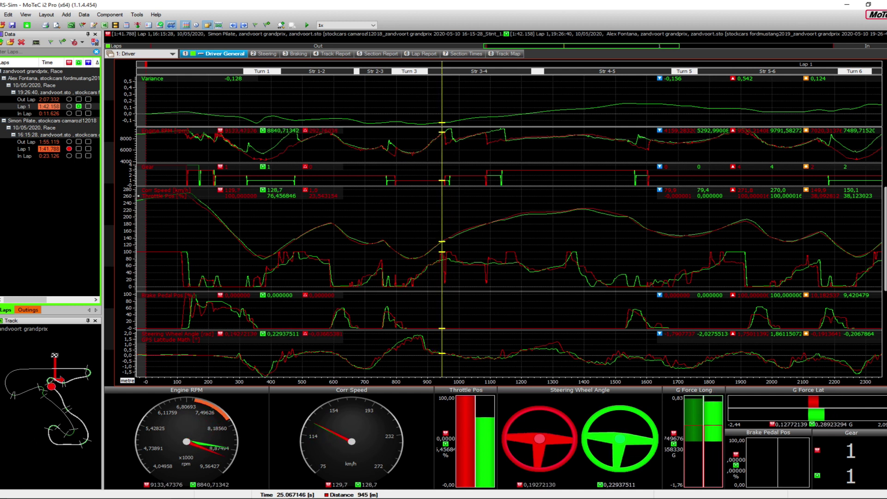
key("Right")
key("Right")
key("Left")
key("Right")
mouse_move(453, 224)
left_mouse_down()
mouse_move(483, 224)
mouse_move(384, 224)
mouse_move(413, 224)
left_mouse_up()
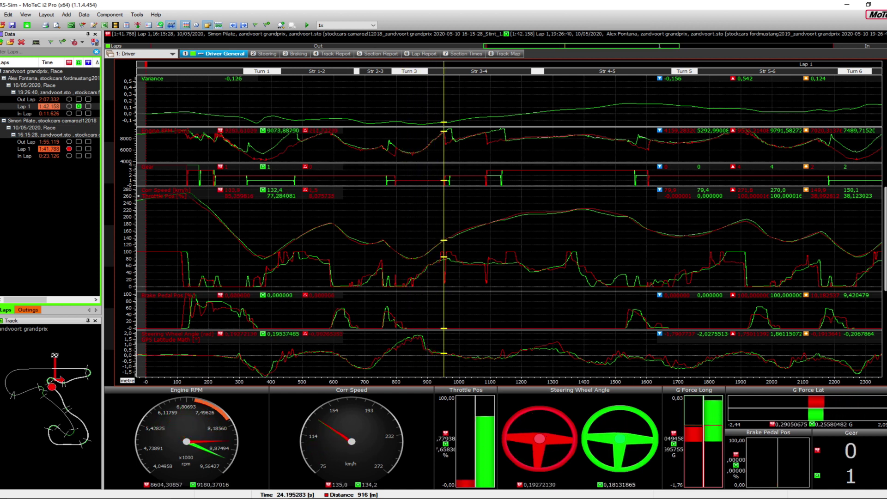
key("Right")
key("Left")
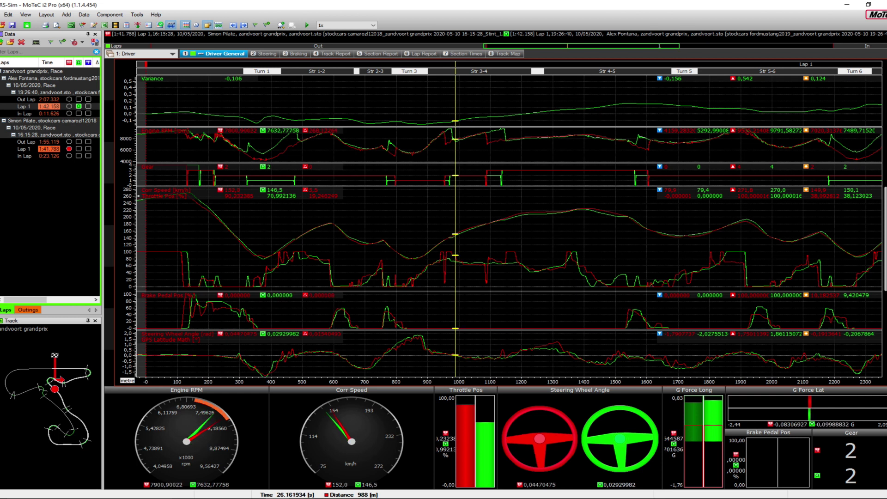
Step: Step the cursor through the upshift at the start of Str 3-4 to about 1008 m, comparing both laps' acceleration
key("Right")
key("Right")
key("Right")
key("Right")
key("Right")
key("Right")
key("Right")
key("Right")
key("Right")
key("Right")
key("Right")
key("Right")
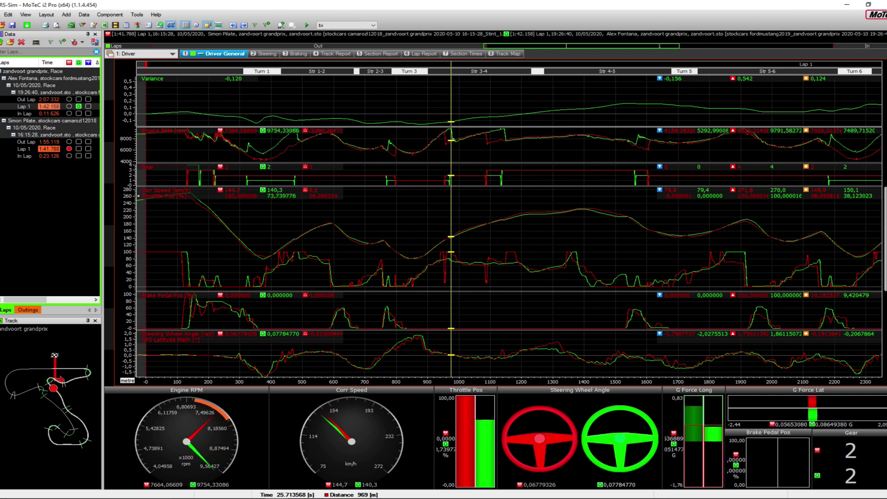
key("Right")
key("Right")
key("Right")
key("Right")
key("Right")
key("Right")
key("Right")
key("Right")
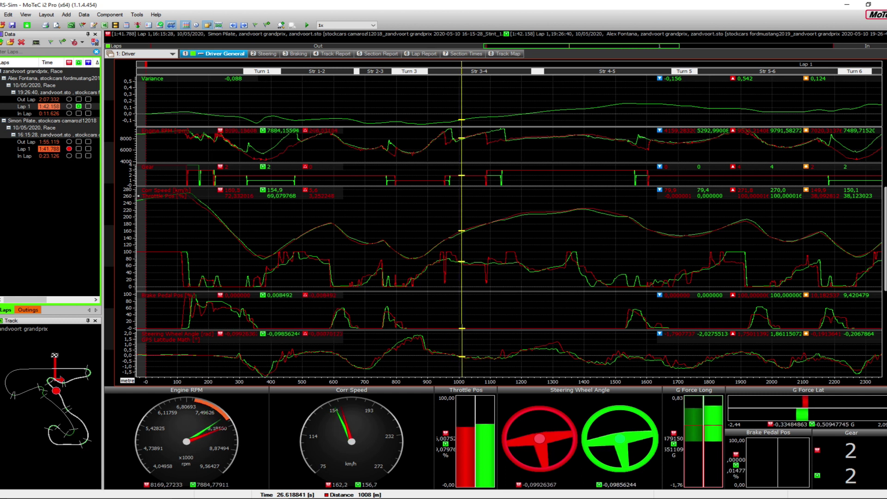
Step: Step the cursor along Str 3-4 to about 1130 m, comparing both laps' RPM and speed around the upshift to third gear
key("Right")
key("Right")
key("Right")
key("Right")
key("Right")
key("Right")
key("Right")
key("Right")
key("Right")
key("Right")
key("Right")
key("Right")
key("Right")
key("Right")
key("Right")
key("Right")
key("Right")
key("Right")
key("Right")
key("Right")
key("Left")
key("Left")
key("Left")
key("Left")
key("Left")
key("Left")
key("Left")
key("Left")
key("Left")
key("Left")
key("Left")
key("Left")
key("Left")
key("Left")
key("Left")
key("Left")
key("Left")
key("Left")
key("Left")
key("Left")
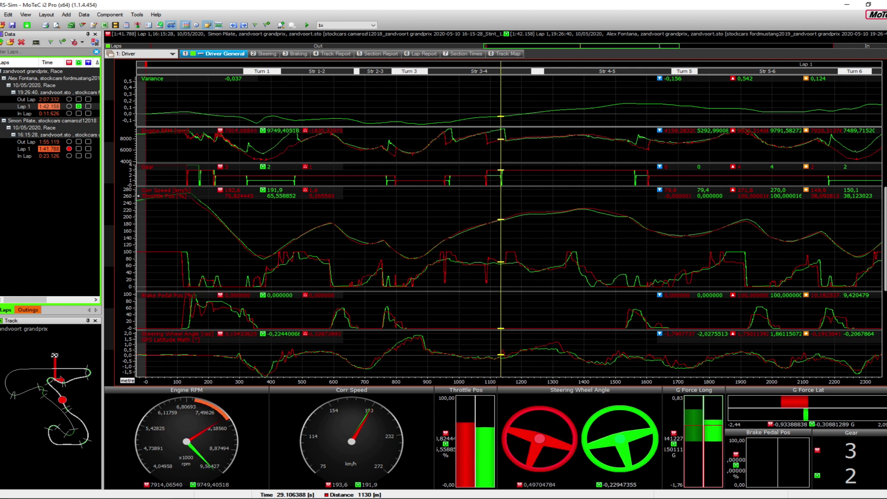
Step: Move the cursor on to about 1192 m at the end of Str 3-4, comparing both laps' speed, throttle and variance
key("Right")
key("Right")
key("Right")
key("Right")
key("Right")
key("Right")
key("Right")
key("Right")
key("Right")
key("Right")
key("Right")
key("Right")
key("Right")
key("Right")
key("Right")
key("Right")
key("Right")
key("Right")
key("Right")
key("Right")
key("Right")
key("Right")
key("Right")
key("Right")
key("Right")
key("Right")
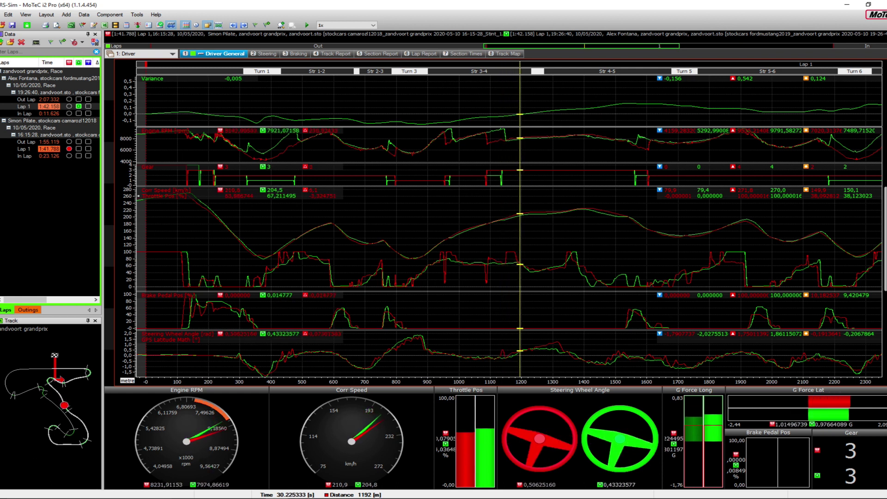
Step: Compare both laps' throttle, steering and variance through the fast bend into Str 4-5, up to about 1328 m
key("Right")
key("Right")
key("Right")
key("Right")
key("Right")
key("Right")
key("Right")
key("Right")
key("Right")
key("Right")
key("Right")
key("Right")
key("Right")
key("Right")
key("Right")
key("Right")
key("Right")
key("Right")
key("Right")
key("Right")
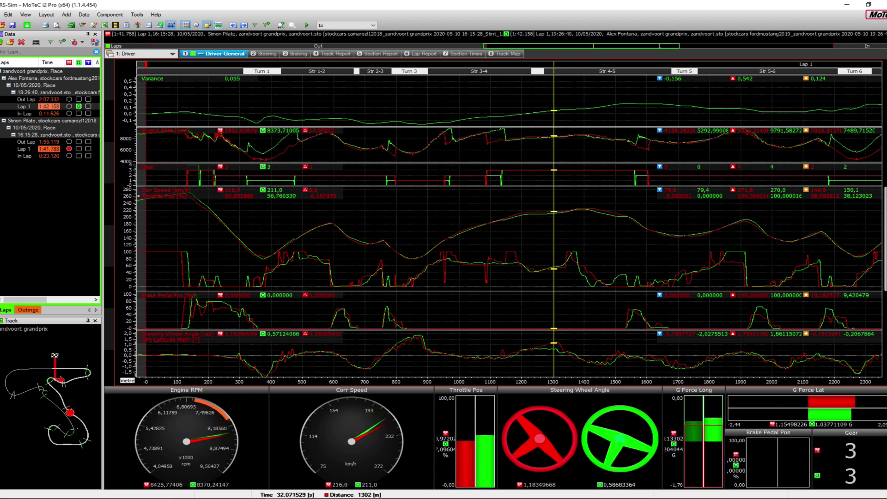
key("Left")
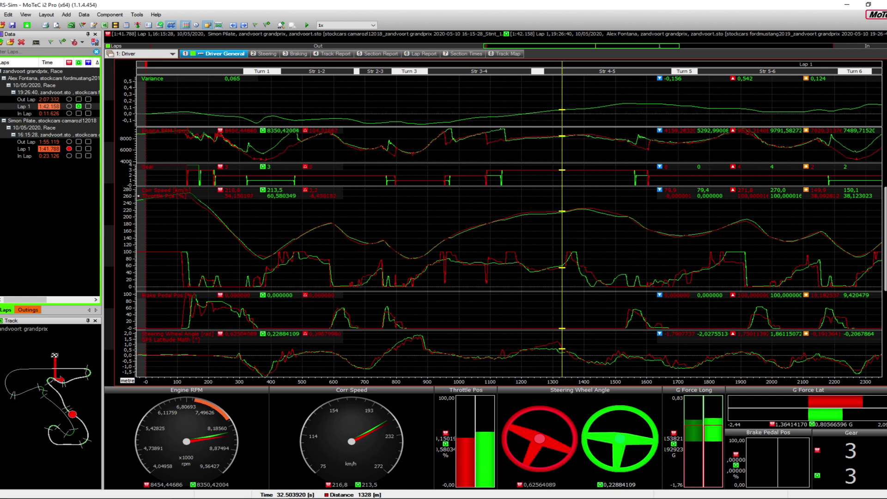
Step: Bring the lap section up to Turn 9 into view and compare both laps' braking for Turn 5 at about 1535 m
scroll(508, 222, "right", 5)
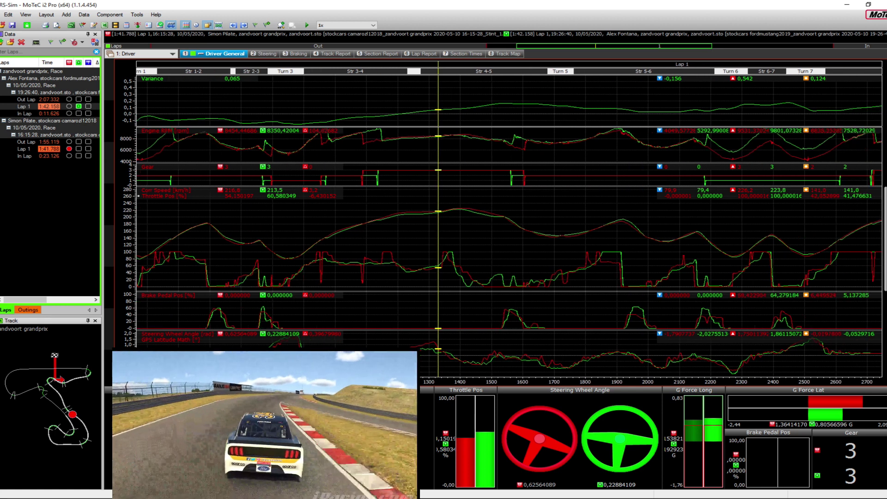
scroll(508, 221, "right", 1)
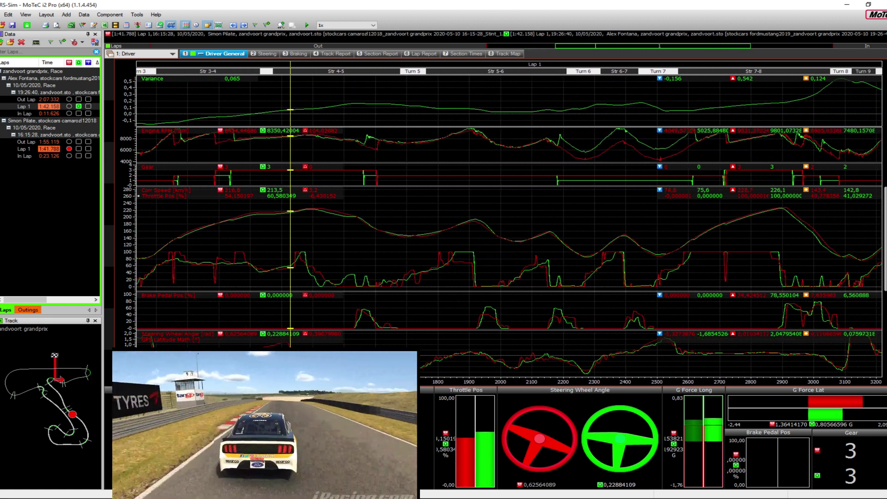
left_click_drag(290, 222, 336, 221)
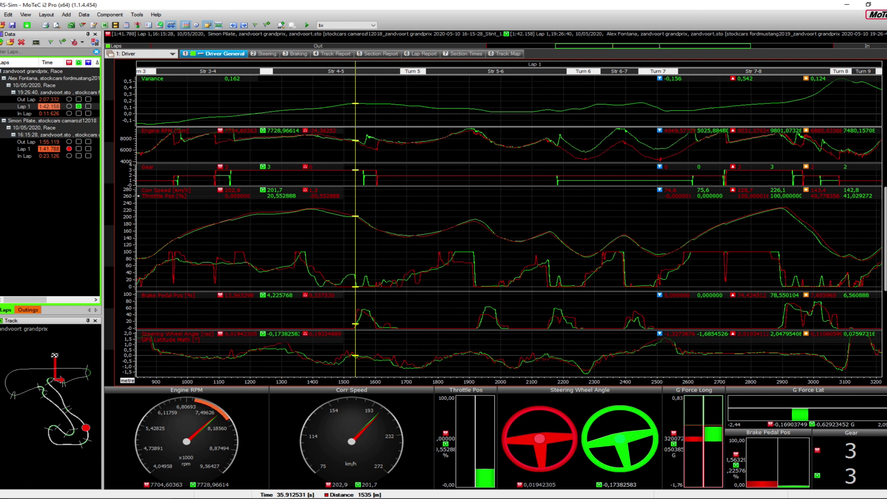
Step: Compare both laps through Turn 5 and Str 5-6, checking about 1775 m, 2021 m and the corner exit at 1821 m
mouse_move(355, 231)
left_mouse_down()
mouse_move(382, 230)
mouse_move(350, 231)
left_mouse_up()
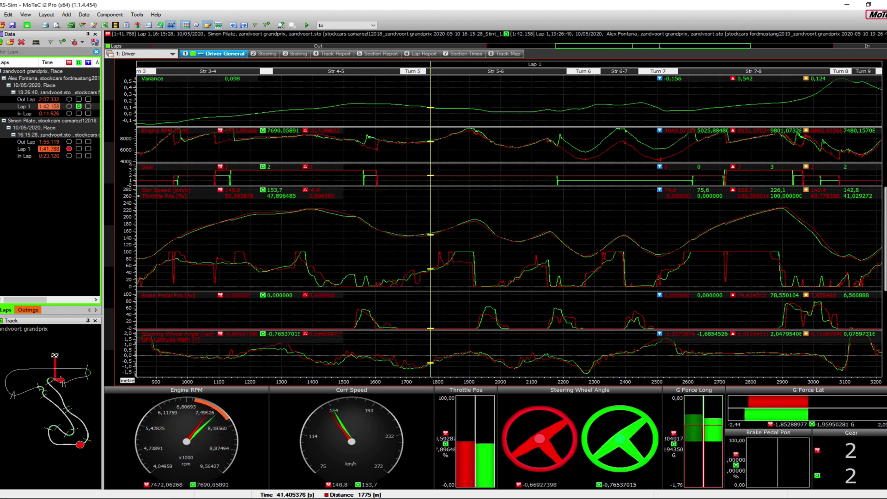
left_click_drag(430, 231, 273, 231)
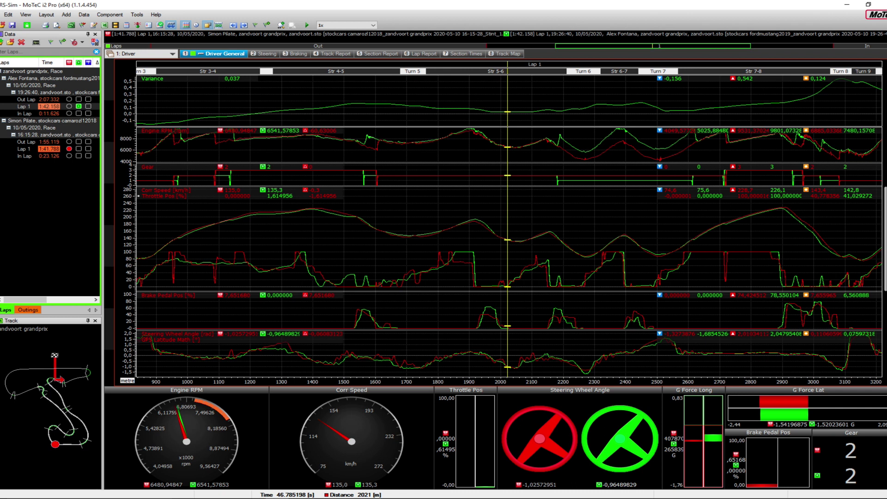
left_click_drag(507, 240, 452, 240)
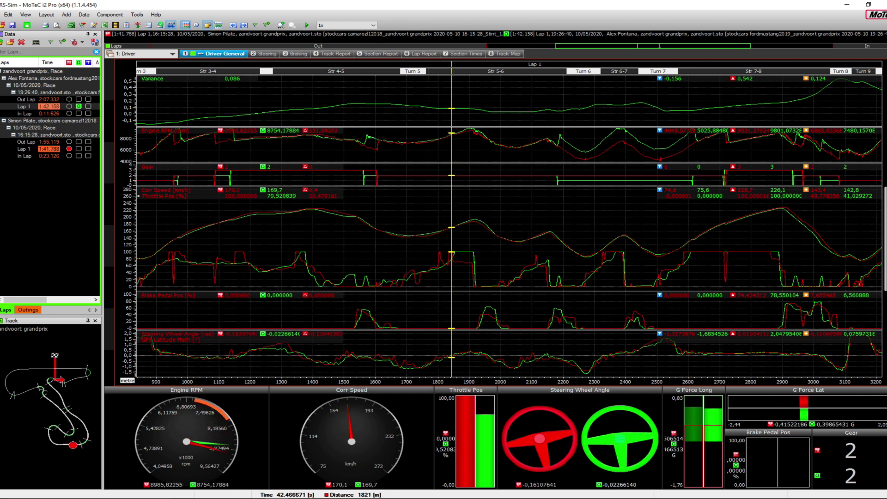
Step: Step the cursor along the Turn 5 exit to about 1879 m, comparing both laps' throttle application and speed
key("Right")
key("Right")
key("Right")
key("Right")
key("Right")
key("Right")
key("Right")
key("Right")
key("Right")
key("Right")
key("Right")
key("Right")
key("Right")
key("Right")
key("Right")
key("Right")
key("Right")
key("Right")
key("Right")
key("Right")
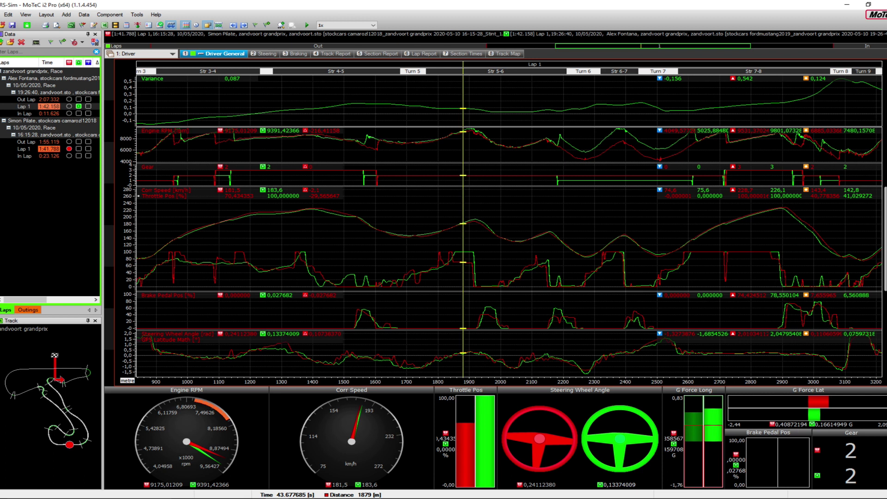
Step: Examine both laps' throttle lift and peak speed on Str 5-6 at about 1919 m
key("Right")
key("Right")
key("Right")
key("Right")
key("Right")
key("Right")
key("Right")
key("Right")
key("Right")
key("Right")
key("Right")
key("Right")
key("Right")
key("Right")
key("Right")
key("Right")
key("Left")
key("Left")
key("Left")
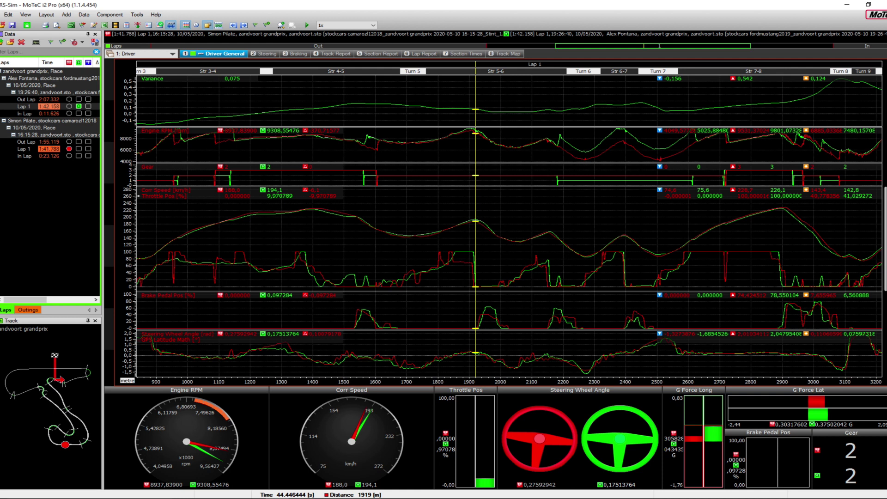
Step: Step the cursor back to the Turn 5 exit at about 1839 m and compare both laps' throttle traces
key("Left")
key("Left")
key("Left")
key("Left")
key("Left")
key("Left")
key("Left")
key("Left")
key("Left")
key("Left")
key("Left")
key("Left")
key("Left")
key("Left")
key("Left")
key("Left")
key("Left")
key("Left")
key("Left")
key("Left")
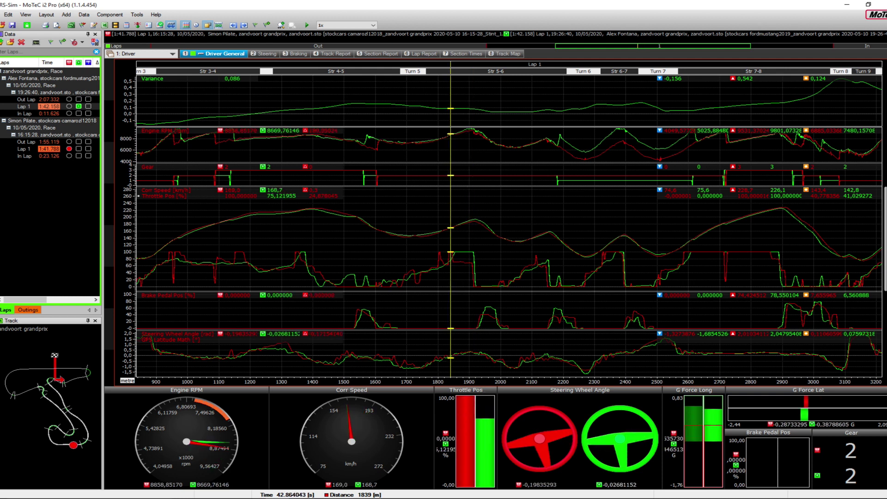
Step: Sweep the cursor back and forth over the Turn 5 exit to about 1893 m, comparing both laps' throttle application
key("Left")
key("Left")
key("Left")
key("Left")
key("Left")
key("Left")
key("Left")
key("Left")
key("Left")
key("Left")
key("Left")
key("Left")
key("Left")
key("Left")
key("Left")
key("Left")
key("Right")
key("Right")
key("Right")
key("Right")
key("Right")
key("Right")
key("Right")
key("Right")
key("Right")
key("Right")
key("Right")
key("Right")
key("Right")
key("Right")
key("Right")
key("Right")
key("Right")
key("Right")
key("Right")
key("Right")
key("Left")
key("Left")
key("Left")
key("Left")
key("Left")
key("Left")
key("Left")
key("Left")
key("Left")
key("Left")
key("Left")
key("Left")
key("Left")
key("Left")
key("Left")
key("Left")
key("Left")
key("Left")
key("Left")
key("Left")
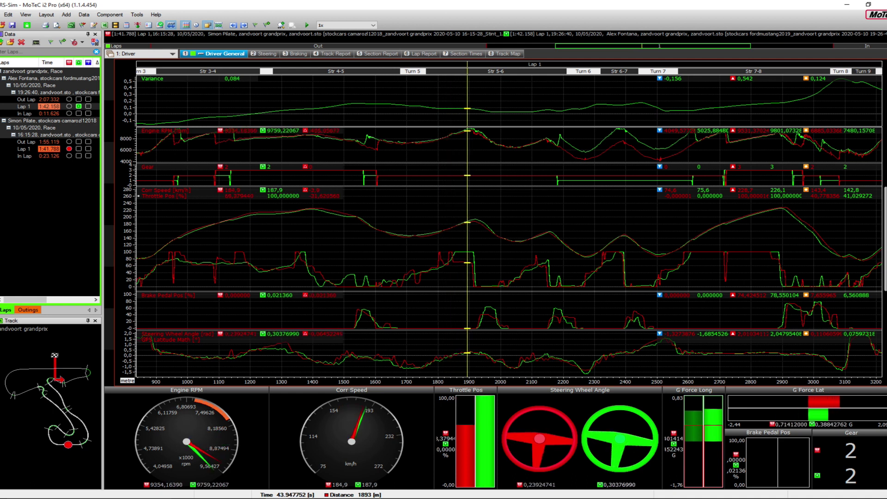
Step: Compare both laps' speed and throttle from Turn 5 at about 1668 m to the lift point at about 1913 m
key("Right")
key("Right")
key("Right")
key("Right")
key("Right")
key("Right")
key("Right")
key("Right")
key("Right")
key("Right")
key("Right")
key("Right")
key("Right")
key("Right")
key("Right")
key("Right")
key("Right")
key("Right")
key("Right")
key("Right")
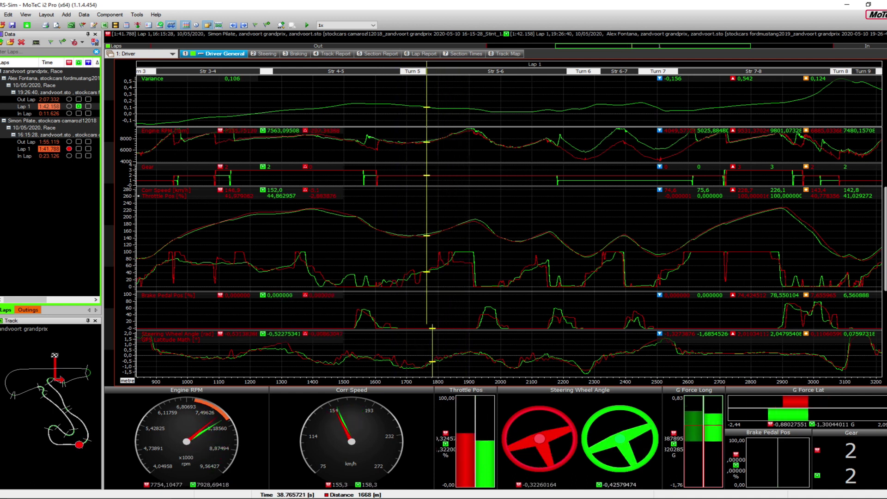
key("Right")
key("Right")
key("Right")
key("Right")
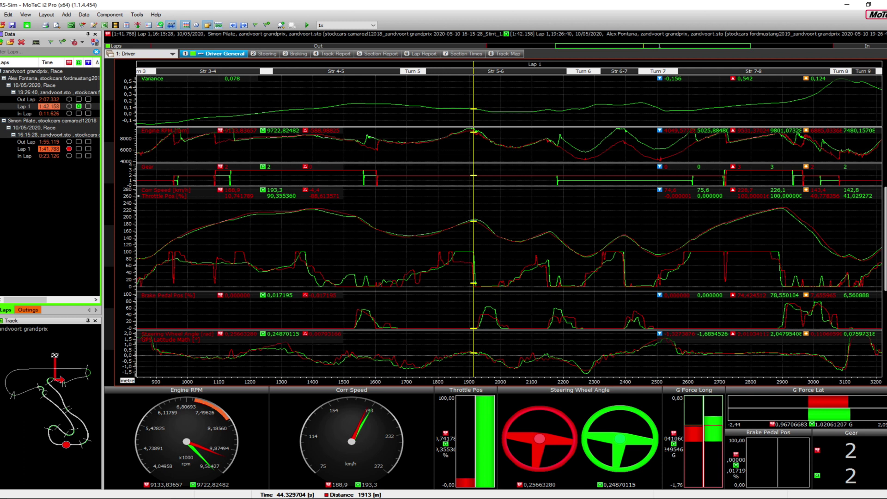
Step: Examine both laps' braking and speed on Str 5-6 at about 1943 m
key("Right")
key("Right")
key("Right")
key("Right")
key("Right")
key("Right")
key("Right")
key("Right")
key("Right")
key("Right")
key("Left")
key("Left")
key("Left")
key("Left")
key("Left")
key("Left")
key("Left")
key("Left")
key("Left")
key("Left")
key("Left")
key("Left")
key("Left")
key("Left")
key("Left")
key("Left")
key("Left")
key("Left")
key("Left")
key("Left")
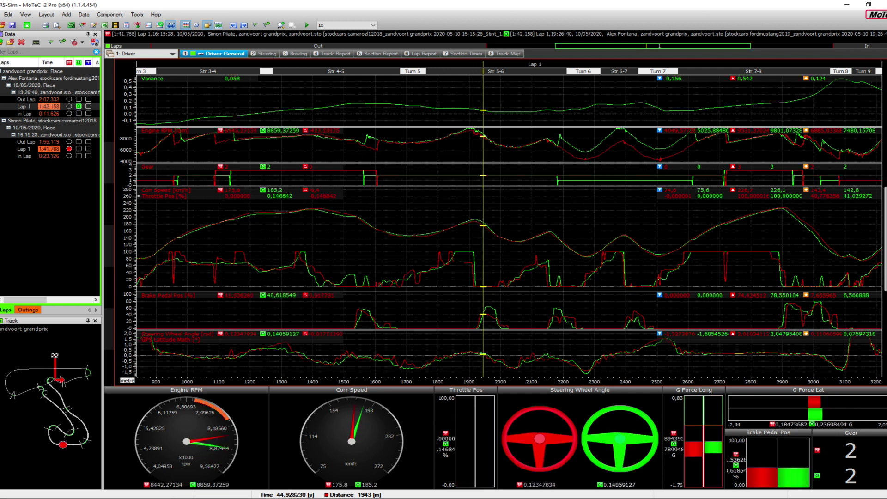
Step: Compare both laps' throttle release and initial brake application on Str 5-6 between about 1917 m and 1931 m
key("Right")
key("Right")
key("Right")
key("Right")
key("Right")
key("Right")
key("Right")
key("Right")
key("Right")
key("Right")
key("Right")
key("Right")
key("Right")
key("Right")
key("Right")
key("Right")
key("Right")
key("Right")
key("Right")
key("Right")
key("Right")
key("Right")
key("Right")
key("Right")
key("Right")
key("Right")
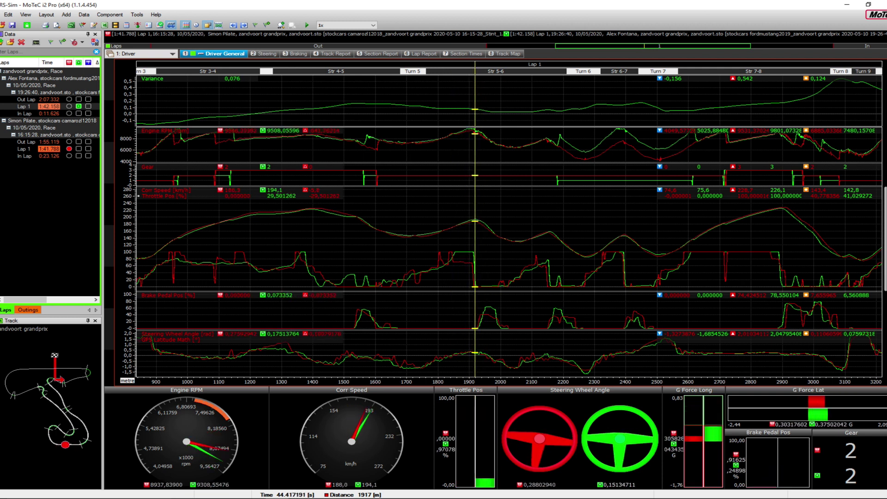
key("Left")
key("Right")
key("Right")
key("Right")
key("Right")
key("Right")
key("Right")
key("Right")
key("Right")
key("Right")
key("Right")
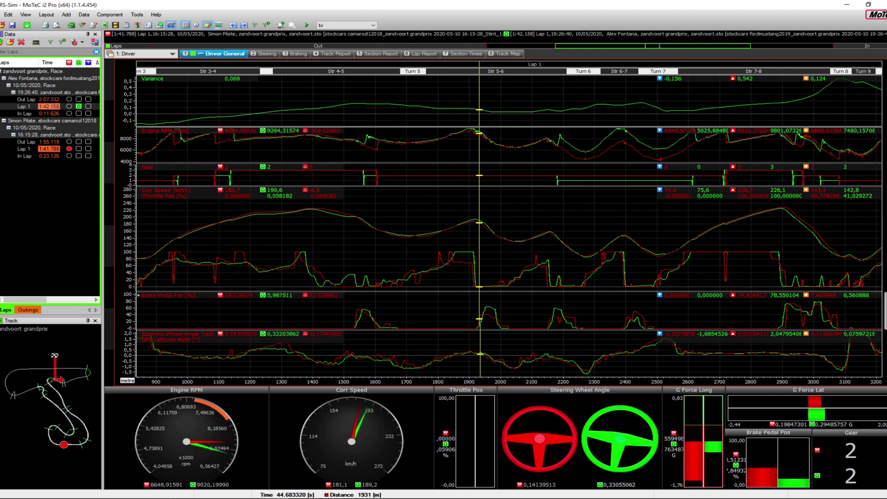
Step: Compare both laps' brake pedal position and speed around the Str 5-6 brake peak at about 1965 m
key("Right")
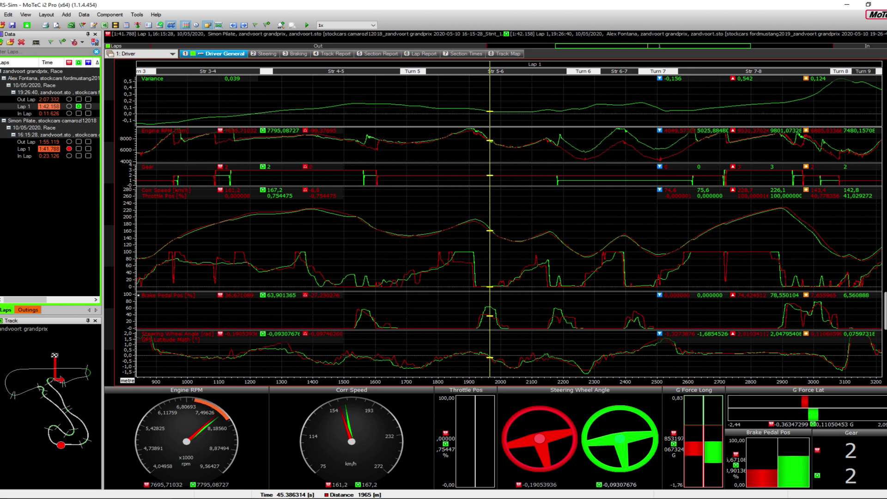
key("Left")
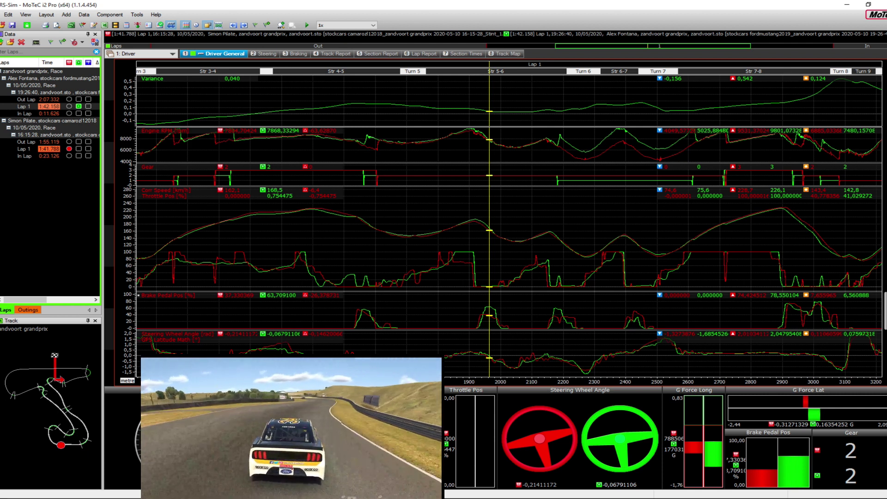
key("Left")
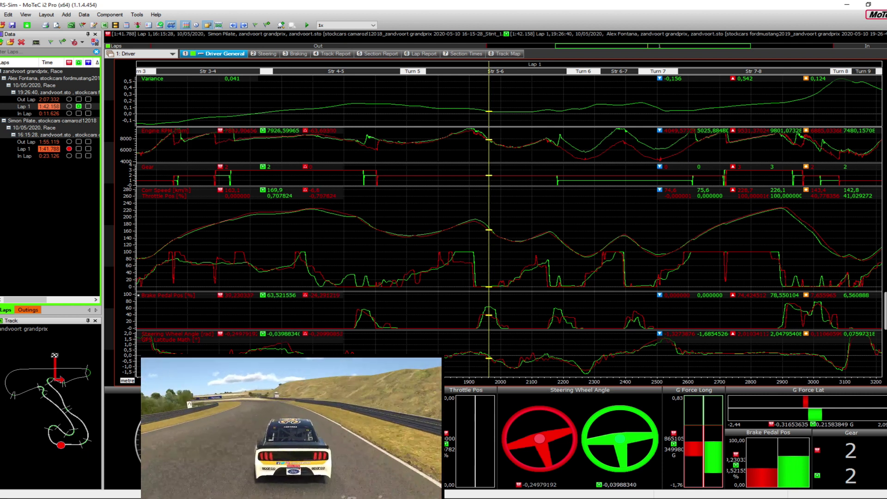
Step: Move the cursor on to Turn 6 at about 2235 m and compare both laps' gear, engine RPM and speed
key("Right")
key("Right")
key("Right")
key("Right")
key("Right")
key("Right")
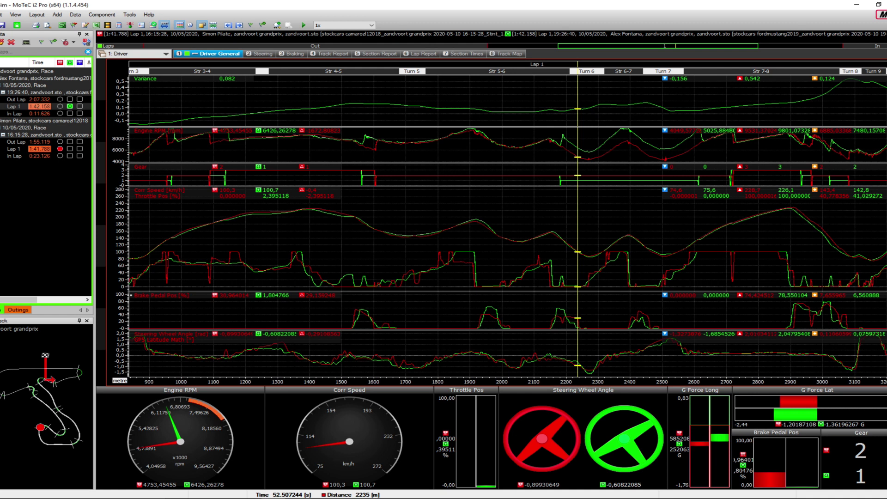
Step: Return the cursor to the braking zone before Turn 6 at about 2174 m and compare both laps' brake traces
key("Left")
key("Right")
key("Left")
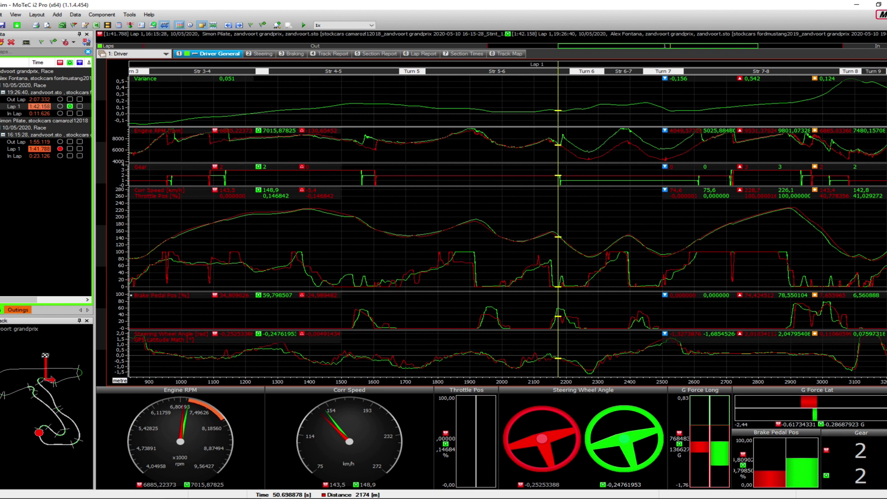
Step: Move the cursor back and forth between the Turn 6 entry and about 2279 m, comparing both laps' speed, gear and steering angle
key("Right")
key("Left")
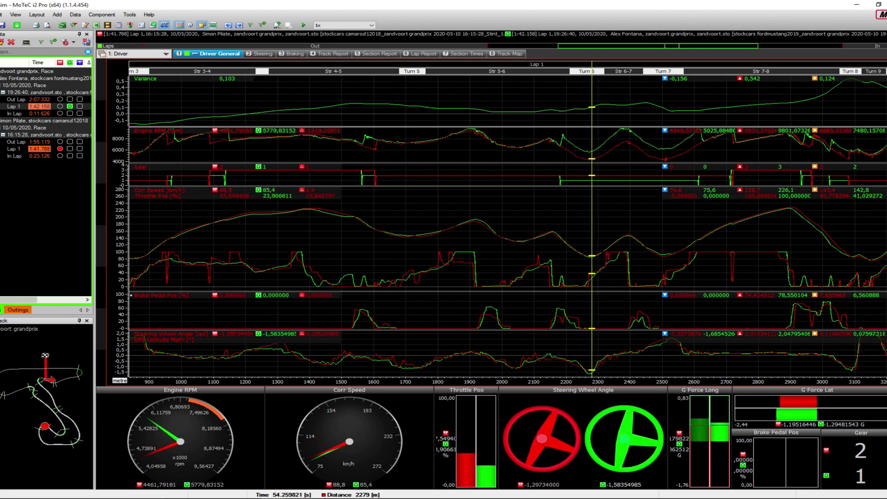
key("Left")
key("Right")
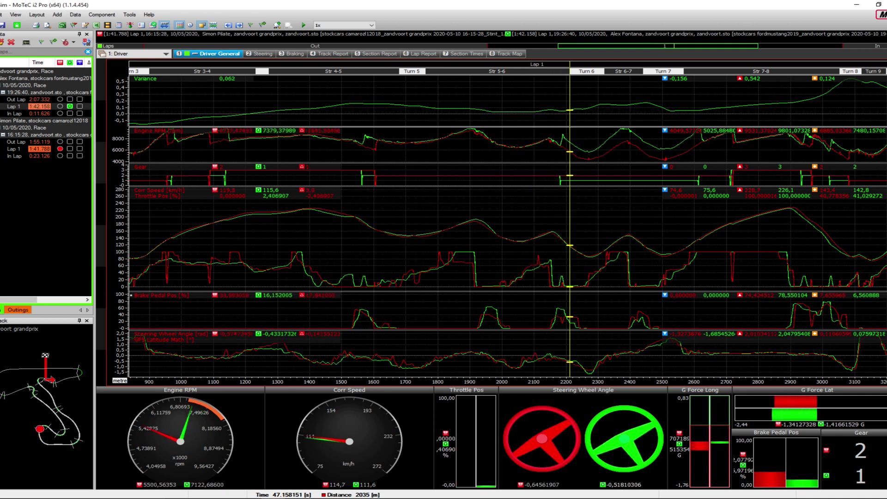
key("Right")
key("Left")
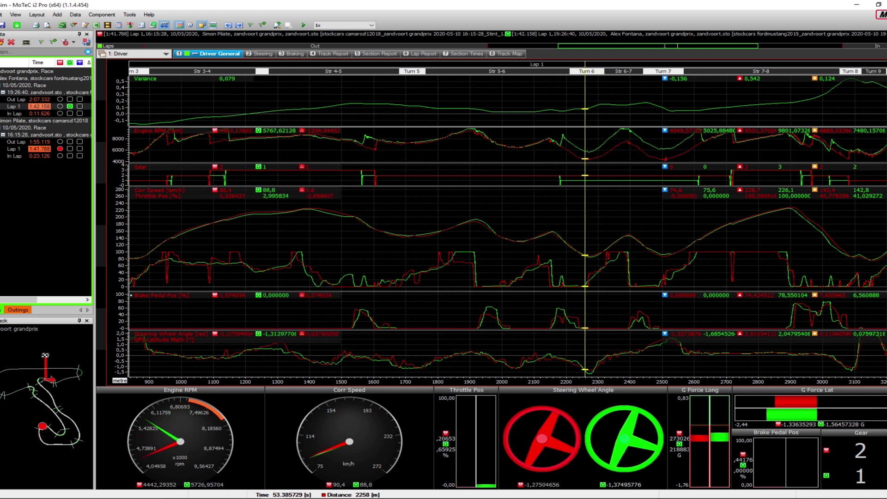
Step: Compare both laps' throttle pickup and minimum speed around the middle of Turn 6, between about 2269 m and 2273 m
key("Right")
key("Right")
key("Right")
key("Right")
key("Left")
key("Left")
key("Left")
key("Left")
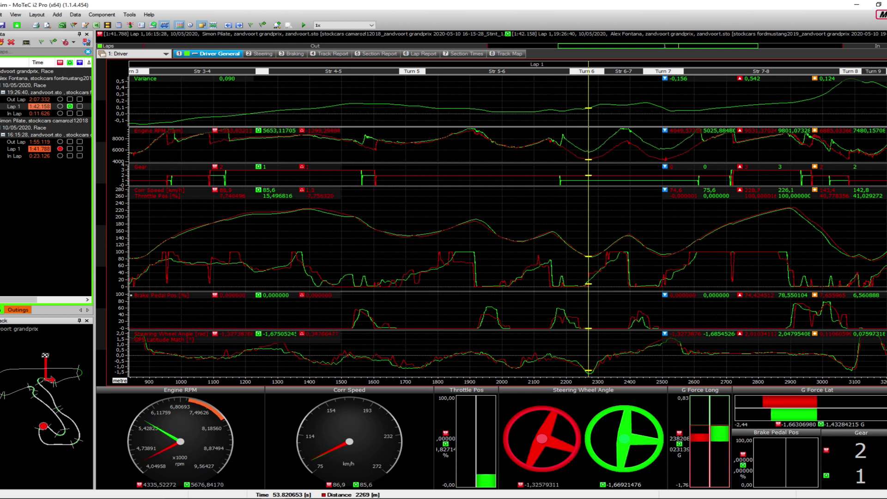
key("Right")
key("Right")
key("Right")
key("Right")
key("Left")
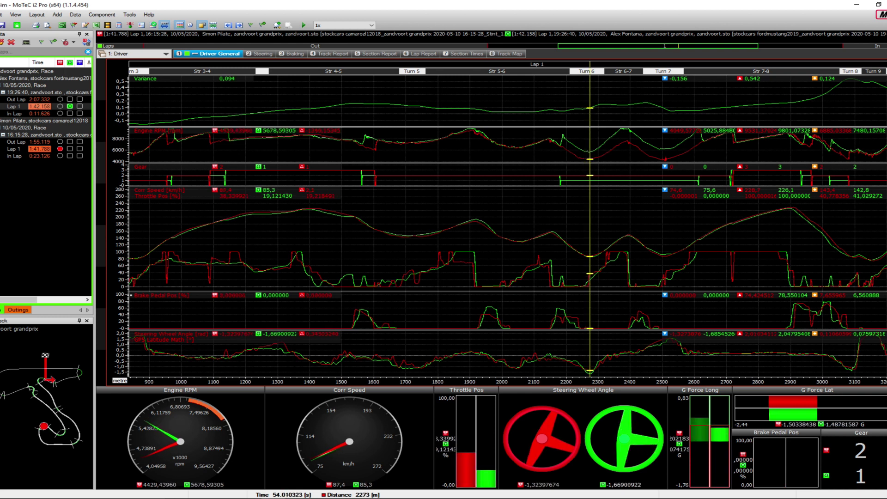
Step: Return the cursor to the braking zone just before Turn 6 and compare both laps' brake position, gear and engine RPM
key("Left")
key("Left")
key("Left")
key("Left")
key("Left")
key("Left")
key("Left")
key("Left")
key("Left")
key("Left")
key("Left")
key("Left")
key("Left")
key("Left")
key("Left")
key("Left")
key("Left")
key("Left")
key("Left")
key("Left")
key("Left")
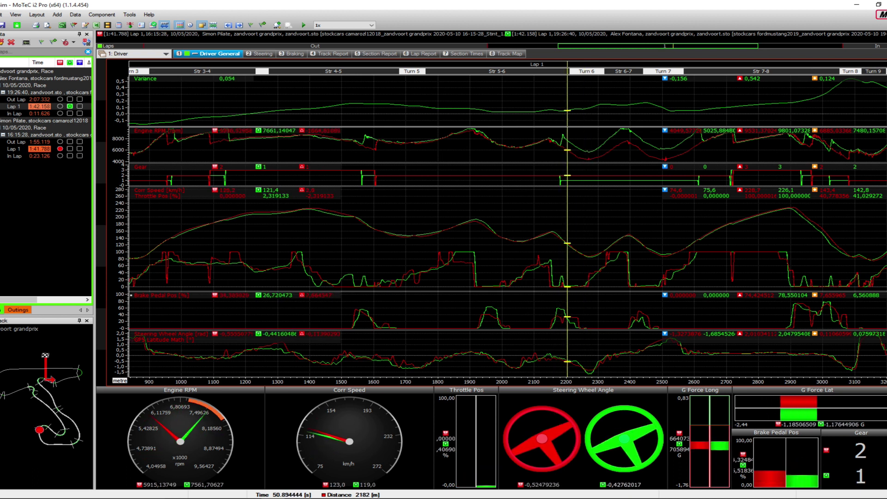
Step: Advance the cursor through Turn 6 to about 2301 m and compare both laps' throttle, speed and time variance
key("Right")
key("Right")
key("Right")
key("Right")
key("Right")
key("Right")
key("Right")
key("Right")
key("Right")
key("Right")
key("Right")
key("Right")
key("Right")
key("Right")
key("Right")
key("Right")
key("Right")
key("Right")
key("Right")
key("Right")
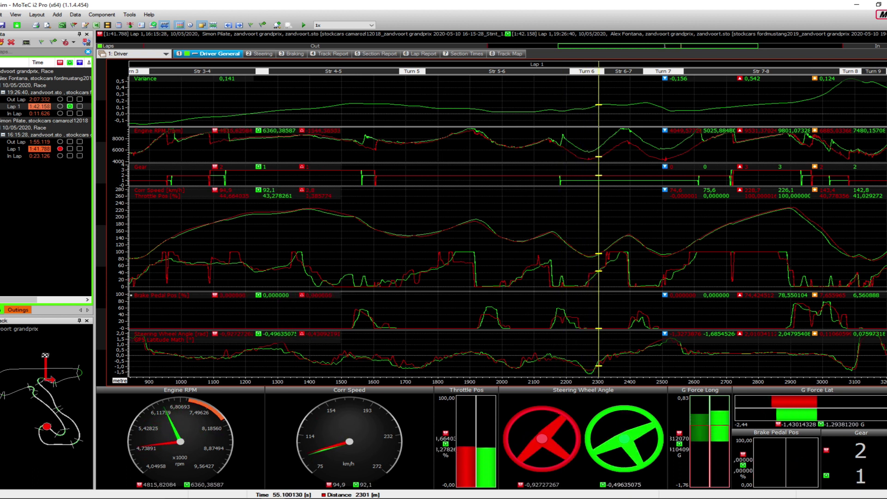
Step: Advance the cursor along Str 6-7 into Turn 7 at about 2509 m and compare both laps' speed, throttle and steering
key("Right")
key("Right")
key("Right")
key("Right")
key("Right")
key("Right")
key("Right")
key("Right")
key("Right")
key("Right")
key("Right")
key("Right")
key("Right")
key("Right")
key("Right")
key("Right")
key("Right")
key("Right")
key("Right")
key("Right")
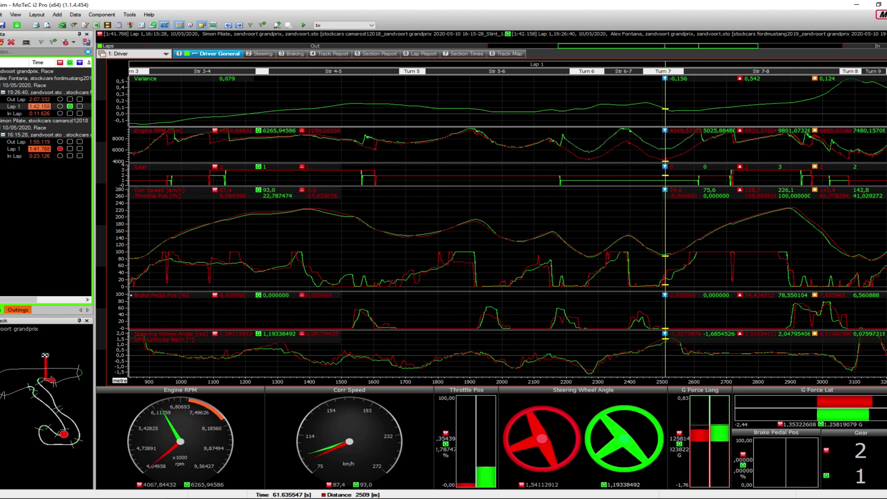
Step: Compare both laps' throttle and speed on the exit of Turn 7, between about 2559 m and 2580 m
scroll(507, 222, "right", 5)
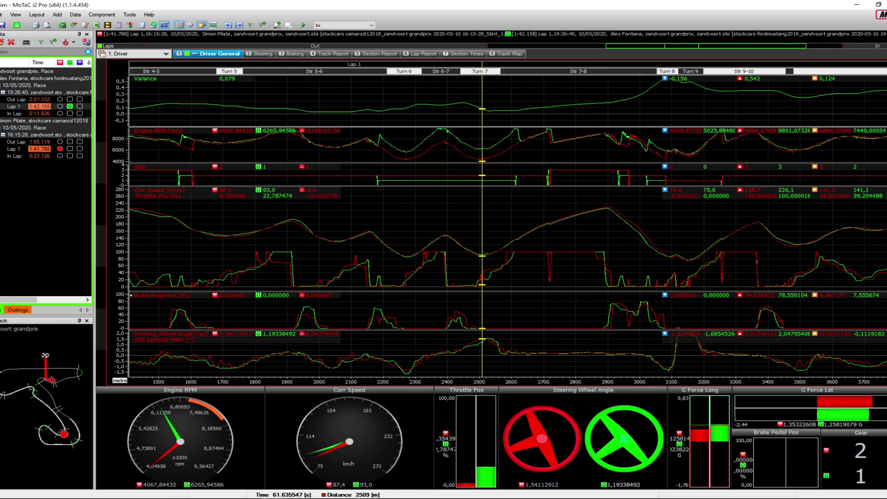
scroll(508, 222, "right", 4)
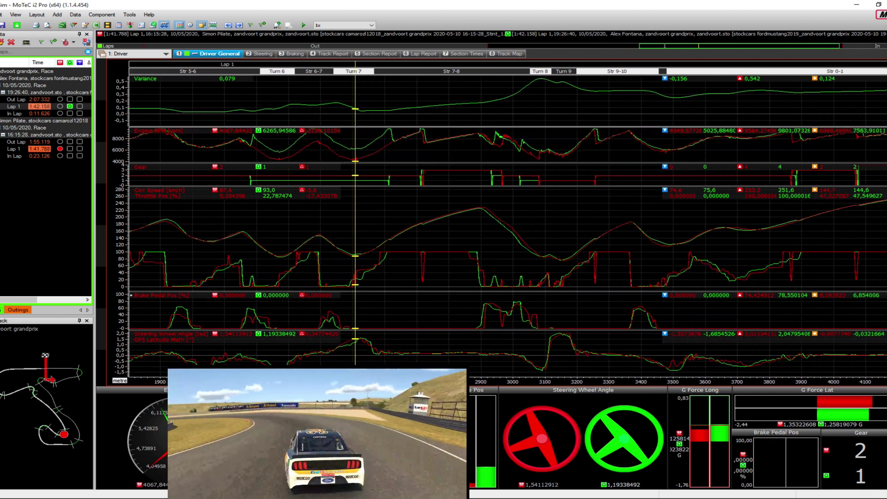
scroll(508, 222, "right", 1)
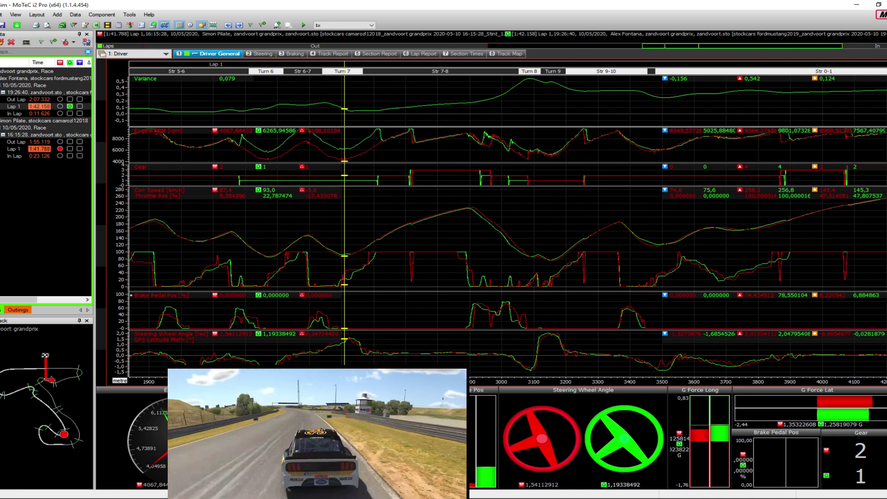
key("Right")
key("Right")
key("Right")
key("Right")
key("Right")
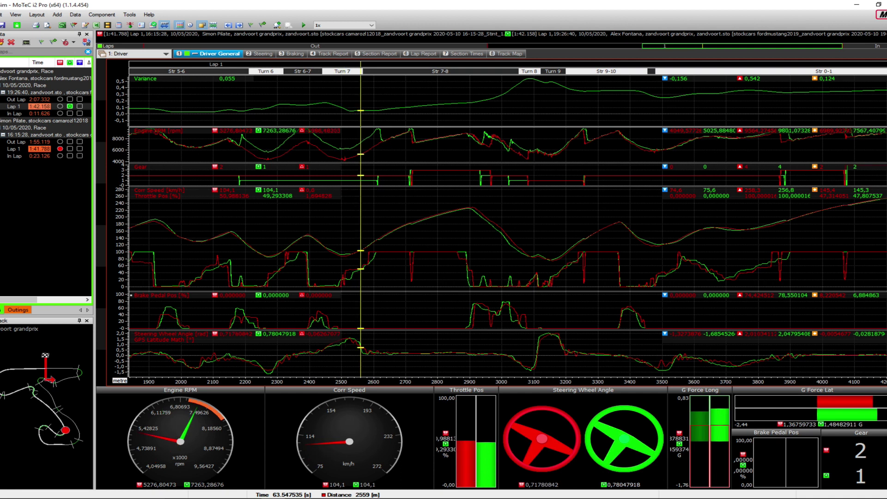
key("Left")
key("Left")
key("Left")
key("Right")
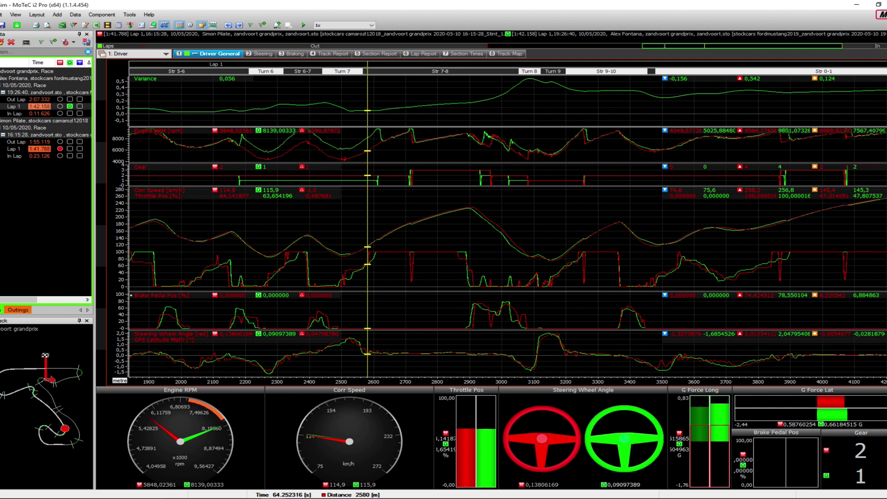
Step: Compare both laps from the middle of Turn 7 at about 2499 m to its exit at about 2594 m for throttle application and variance
left_click_drag(367, 231, 342, 231)
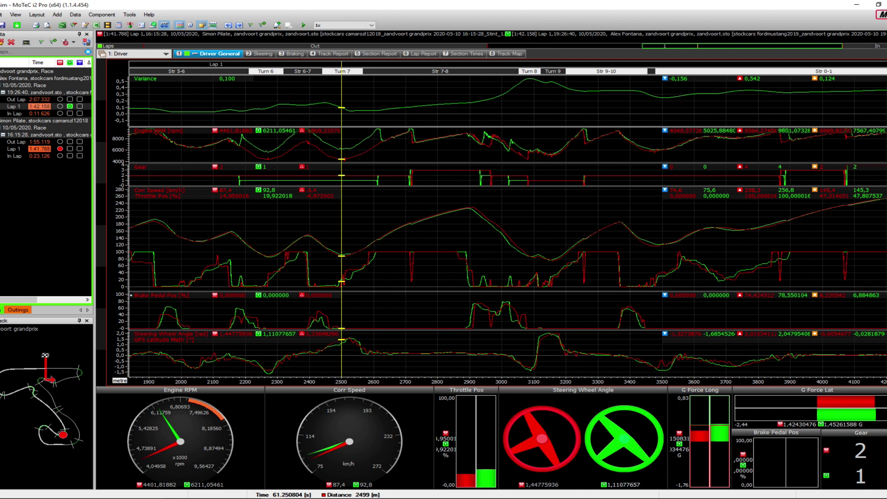
left_click_drag(341, 231, 372, 231)
key("Right")
key("Right")
key("Right")
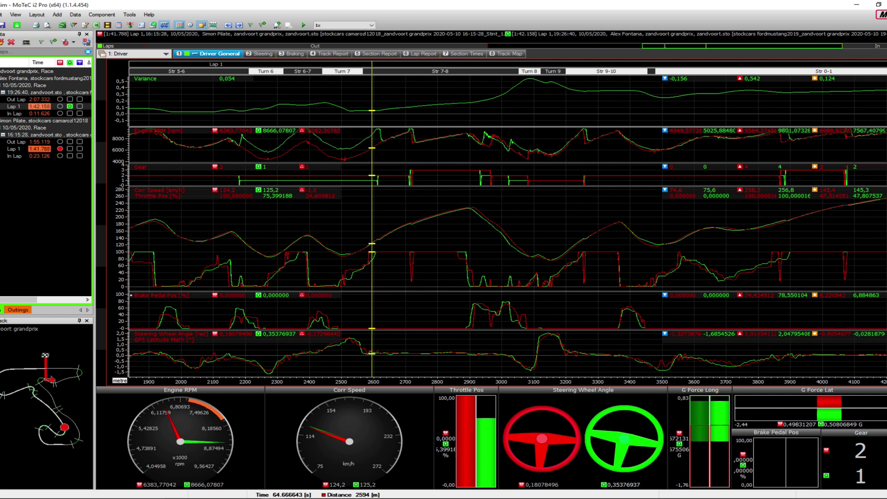
Step: Place the cursor at the end of Str 7-8 and compare both laps' throttle release and braking between about 2901 m and 2886 m
left_click(469, 231)
left_click_drag(468, 231, 470, 231)
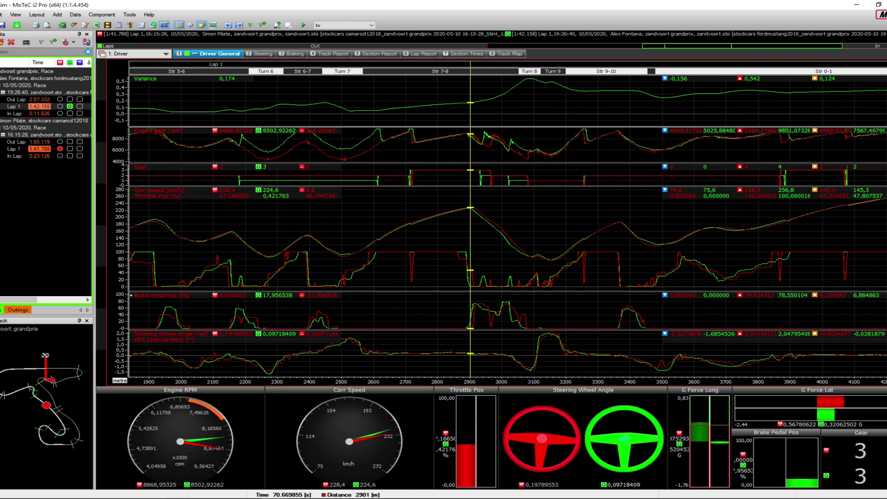
key("Left")
key("Left")
key("Left")
key("Left")
key("Left")
key("Left")
key("Left")
key("Left")
key("Left")
key("Left")
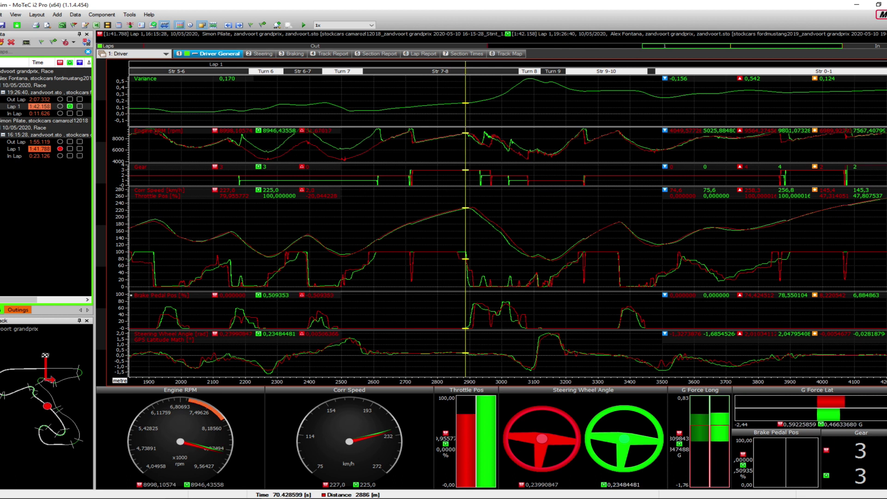
Step: Compare both laps' speed, throttle and first brake pressure at about 2887 m on Str 7-8
key("Right")
key("Right")
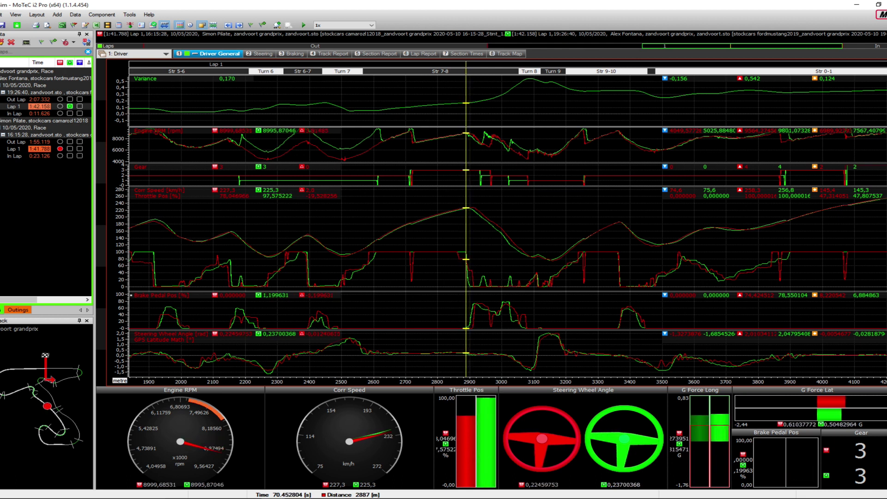
key("Right")
key("Left")
key("Left")
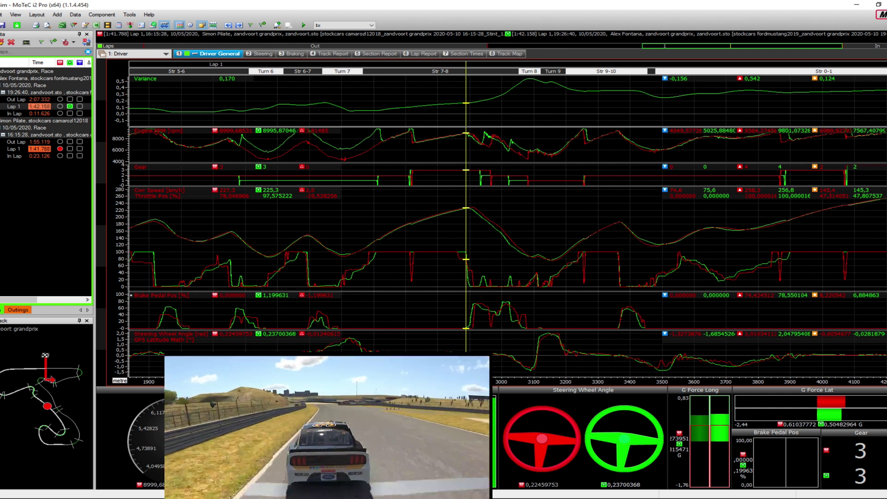
Step: Advance the cursor through the braking zone into Turn 8 and compare both laps' braking, downshifts and time variance
key("Right")
key("Right")
key("Right")
key("Right")
key("Right")
key("Right")
key("Right")
key("Right")
key("Right")
key("Right")
key("Right")
key("Right")
key("Right")
key("Right")
key("Right")
key("Right")
key("Right")
key("Right")
key("Right")
key("Right")
key("Right")
key("Right")
key("Right")
key("Right")
key("Right")
key("Right")
key("Right")
key("Right")
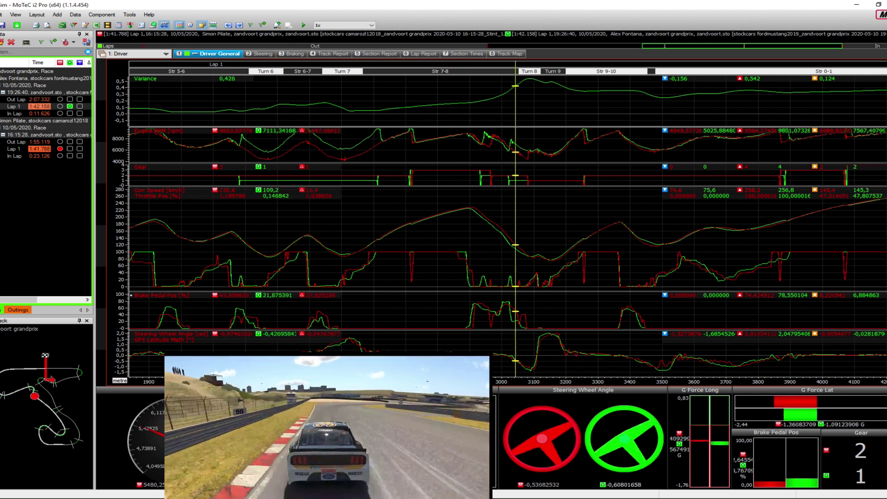
key("Left")
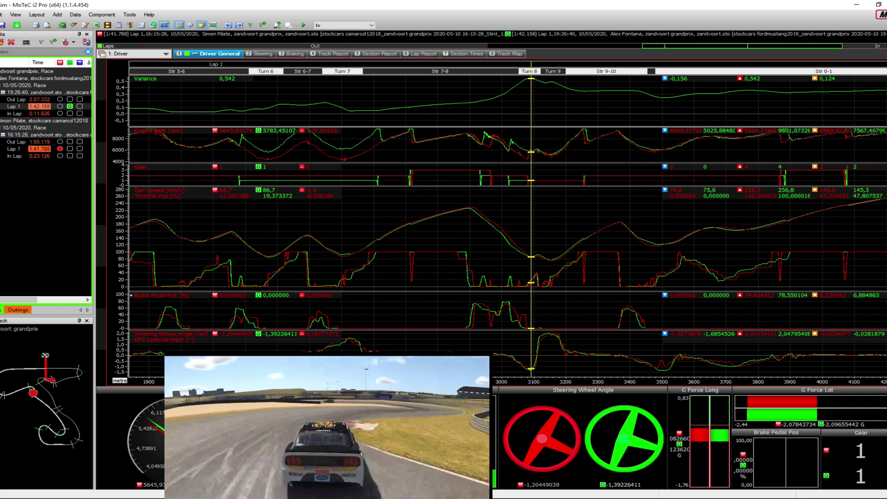
Step: Compare both laps' minimum speed, throttle and steering angle in Turn 8 at about 3089 m
key("Left")
key("Left")
key("Left")
key("Left")
key("Left")
key("Left")
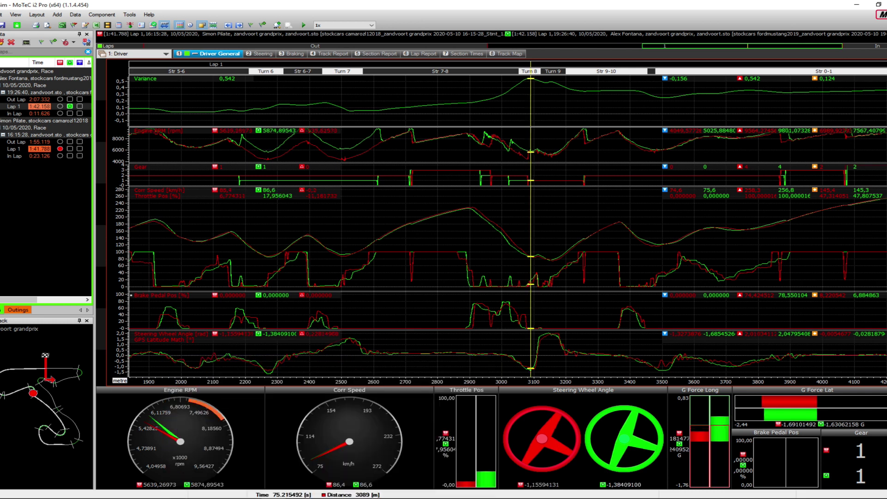
Step: Step the cursor back and forth around Turn 8 and compare both laps' late braking, gear and corner speed near 3069 m
key("Right")
key("Right")
key("Right")
key("Right")
key("Right")
key("Right")
key("Right")
key("Right")
key("Right")
key("Right")
key("Left")
key("Left")
key("Left")
key("Left")
key("Left")
key("Left")
key("Left")
key("Left")
key("Left")
key("Left")
key("Left")
key("Left")
key("Right")
key("Right")
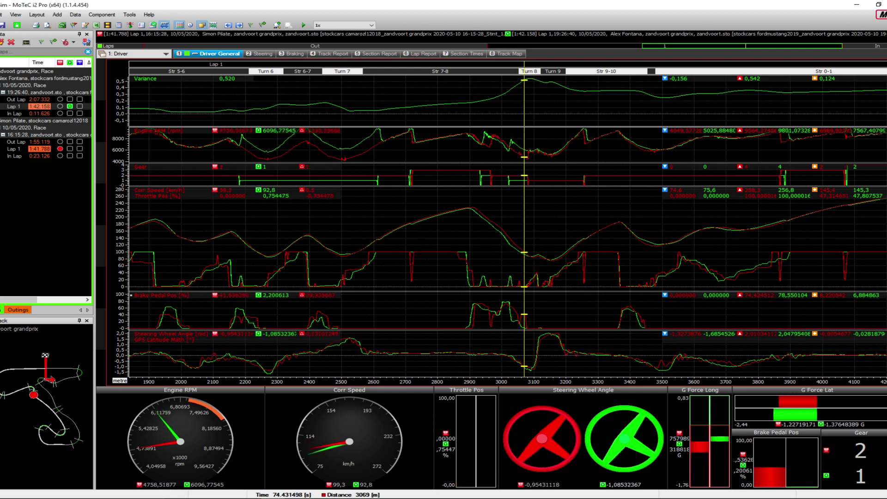
Step: Move the cursor to about 3103 m and compare both laps' throttle application, speed and steering out of Turn 8
key("Right")
key("Right")
key("Right")
key("Right")
key("Right")
key("Right")
key("Left")
key("Right")
key("Right")
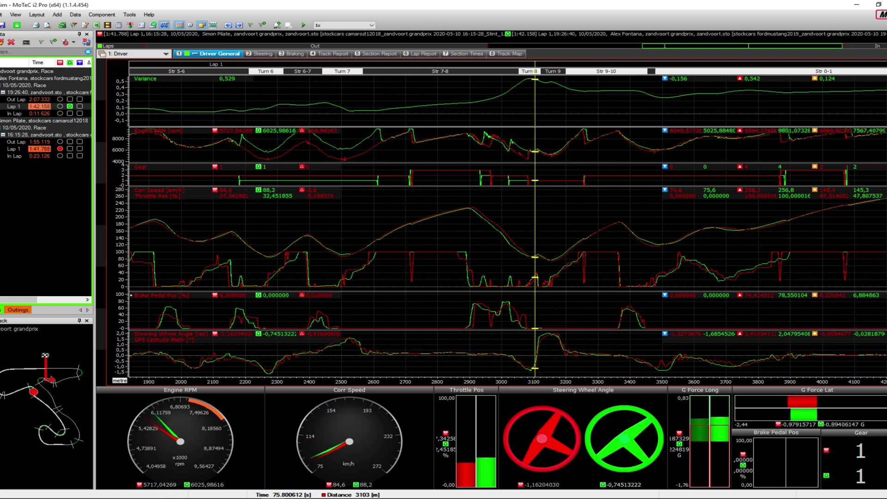
Step: Advance the cursor through Turn 9 onto Str 9-10 to about 3326 m and compare both laps' throttle, speed and variance
key("Right")
key("Right")
key("Right")
key("Right")
key("Right")
key("Right")
key("Right")
key("Right")
key("Right")
key("Right")
key("Right")
key("Right")
key("Right")
key("Right")
key("Right")
key("Right")
key("Right")
key("Right")
key("Right")
key("Right")
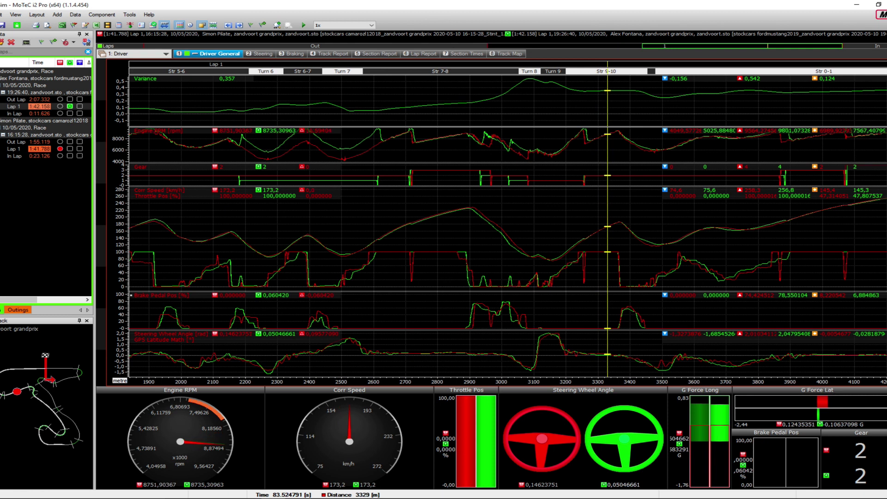
key("Left")
key("Left")
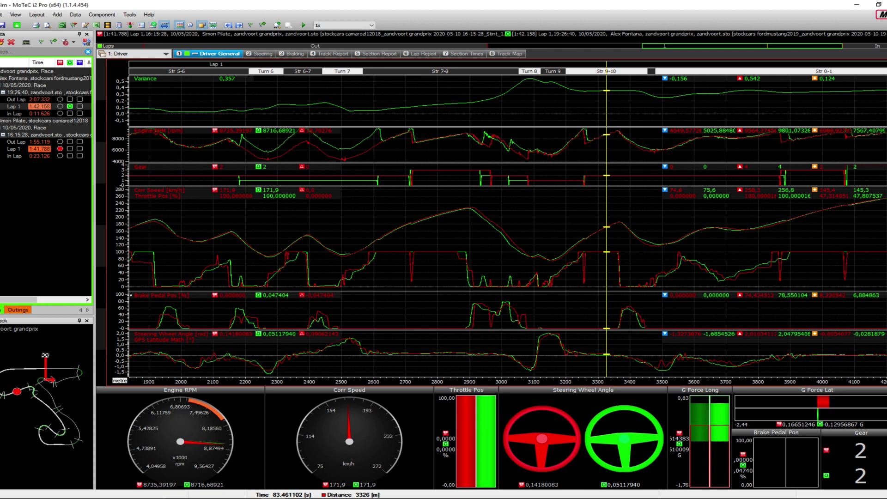
Step: Review the time variance from the braking point at about 2913 m through Turn 8 to the end of Str 9-10
mouse_move(606, 226)
left_mouse_down()
mouse_move(324, 226)
mouse_move(474, 230)
left_mouse_up()
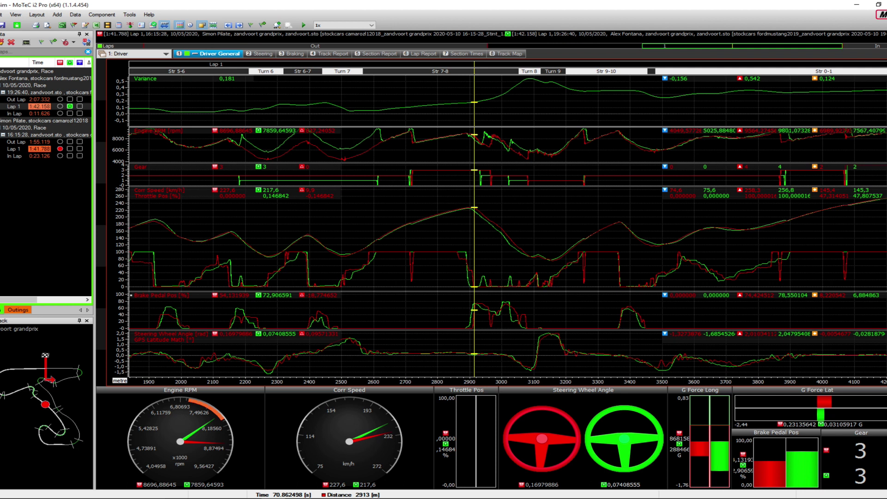
left_click_drag(474, 231, 531, 231)
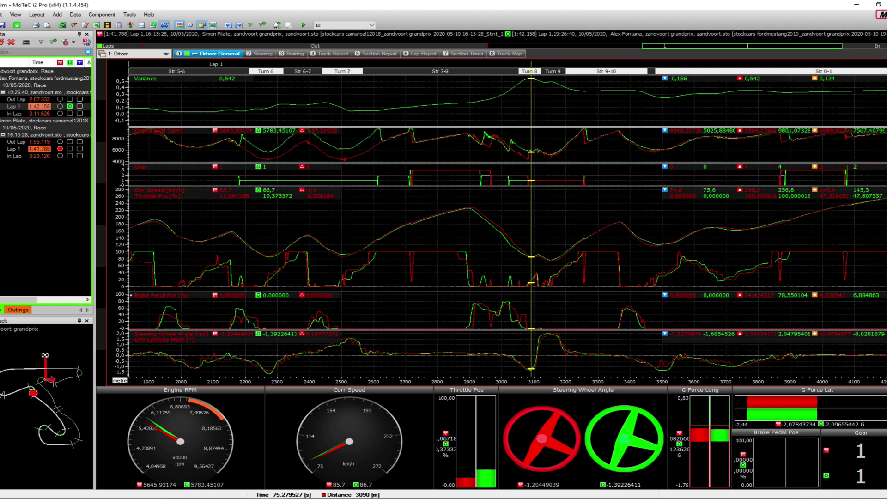
left_click_drag(531, 231, 604, 231)
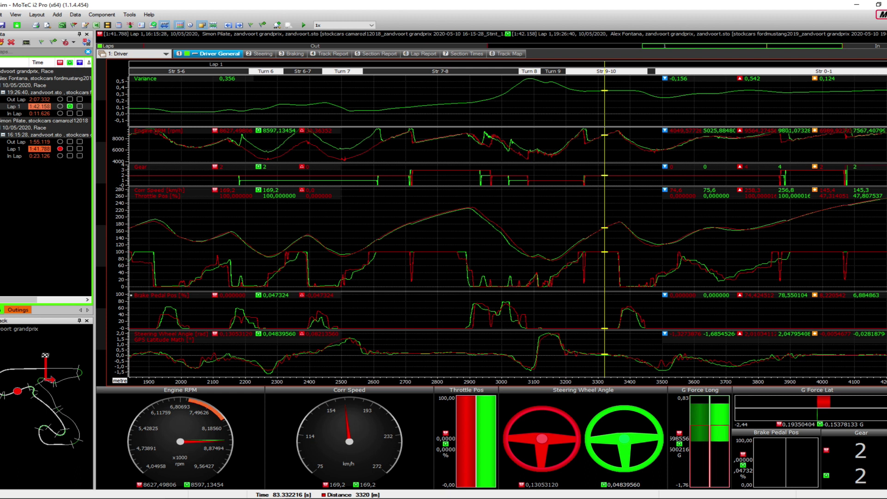
left_click_drag(604, 230, 651, 231)
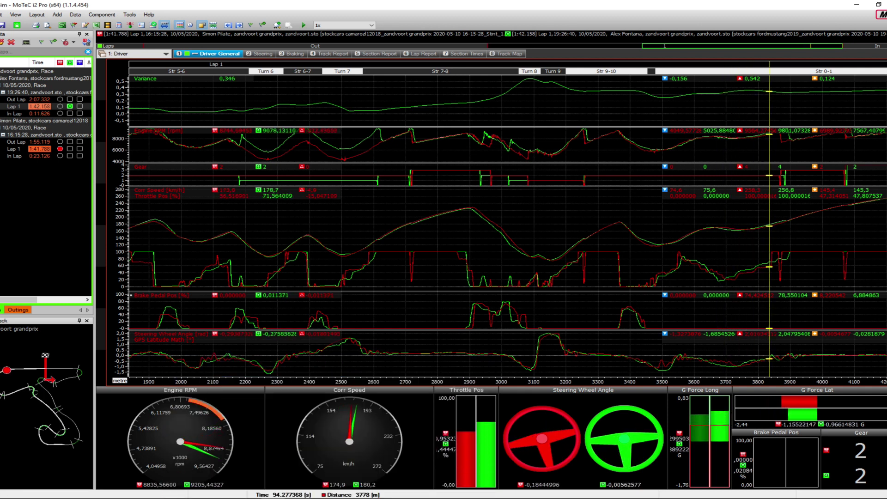
Step: Move the cursor back along the early part of Str 0-1 to about 3601 m and compare both laps' throttle, speed and steering
key("Left")
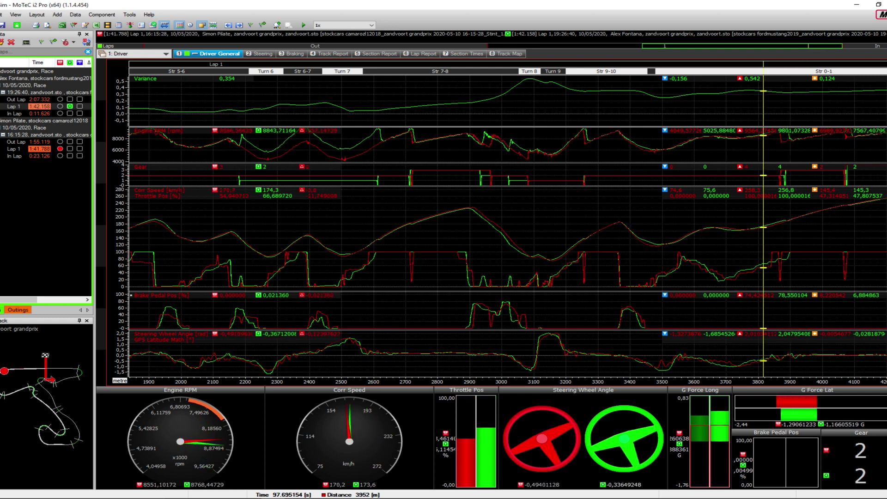
mouse_move(740, 229)
left_mouse_down()
mouse_move(673, 230)
mouse_move(835, 230)
mouse_move(694, 230)
left_mouse_up()
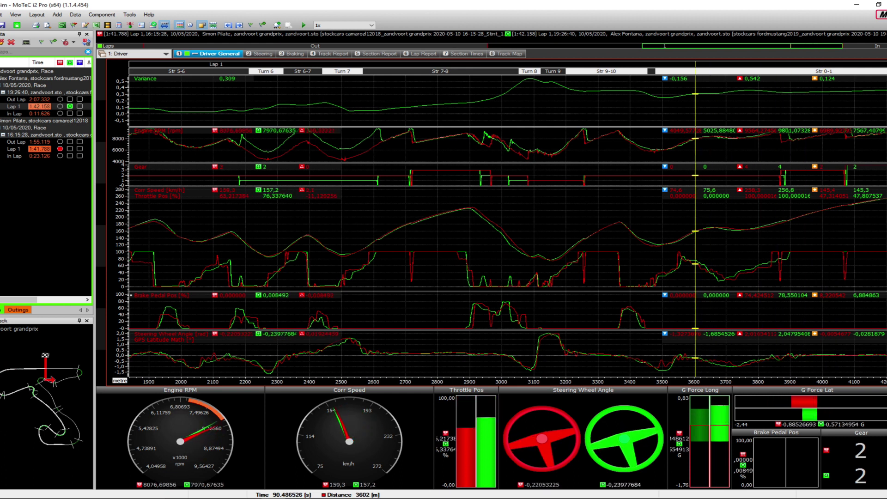
key("Right")
key("Left")
key("Left")
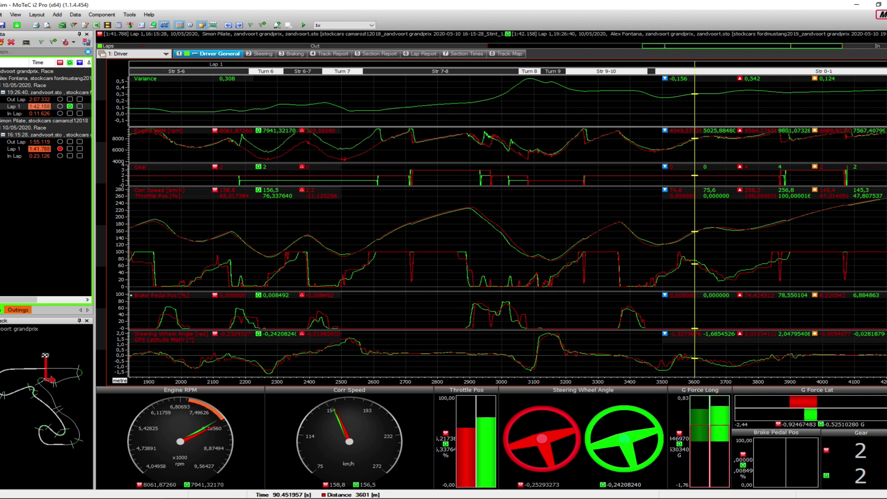
Step: Display the whole lap and review the time variance from about 31 m to Turn 8 at about 3077 m, returning to Turn 3
key("Down")
key("Down")
key("Down")
key("Down")
key("Down")
key("Down")
key("Down")
key("Down")
key("Down")
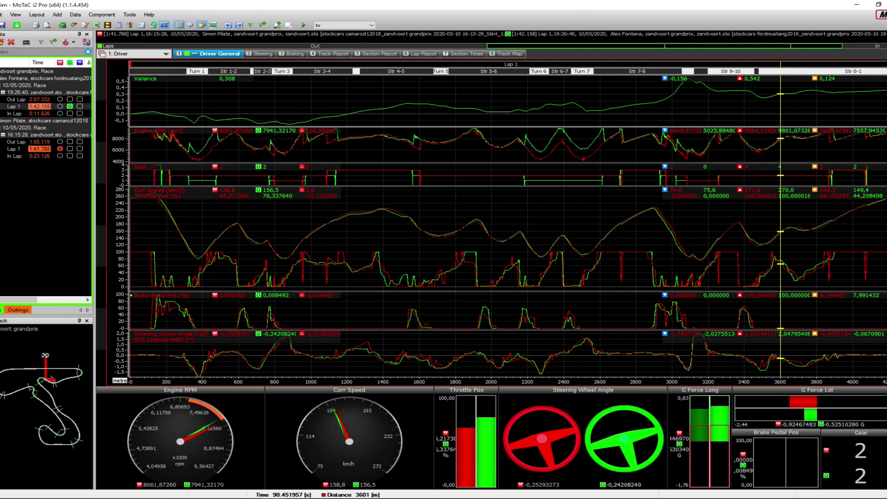
left_click(136, 231)
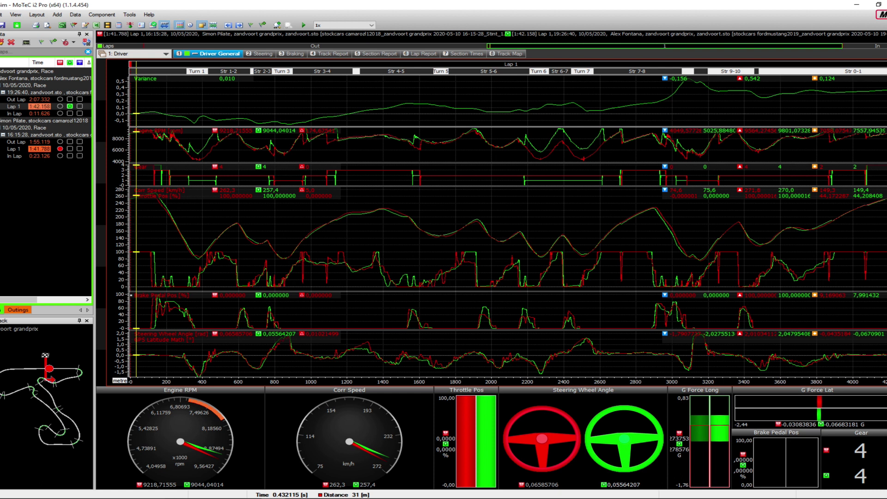
left_click_drag(136, 226, 687, 231)
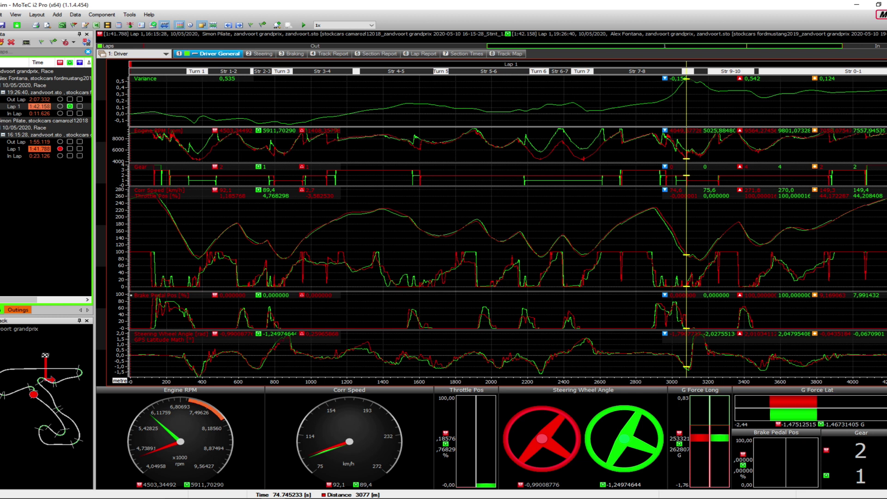
left_click_drag(686, 231, 307, 231)
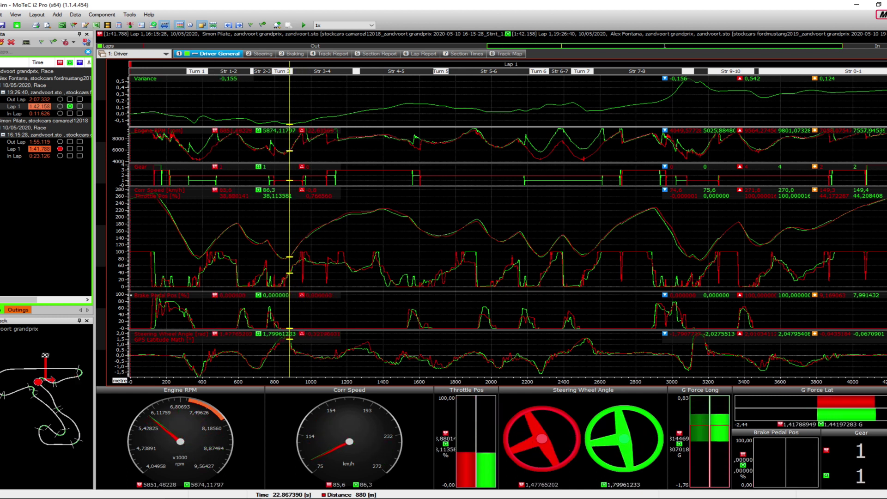